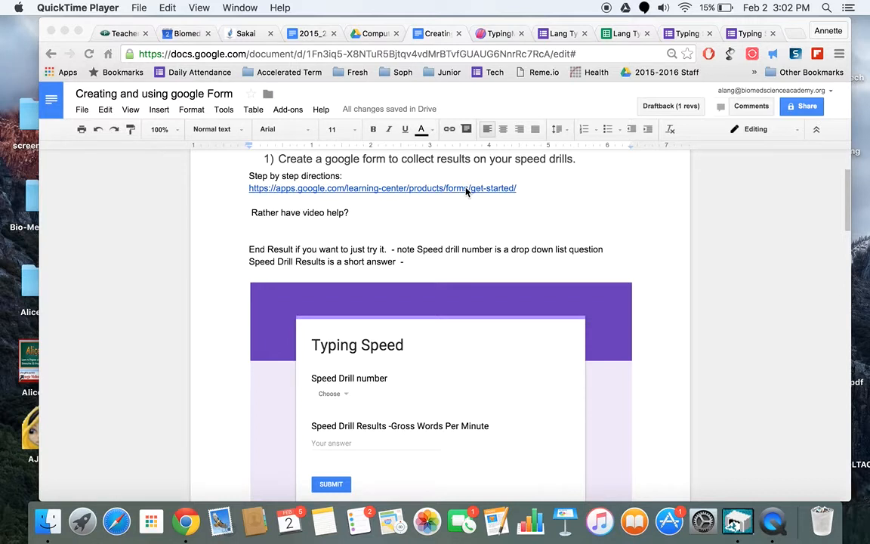
Review the assignment document's directions for building the speed drill form, entering results, checking responses and submitting
{"action": "scroll", "coordinate": [519, 359], "scroll_direction": "down", "scroll_amount": 4}
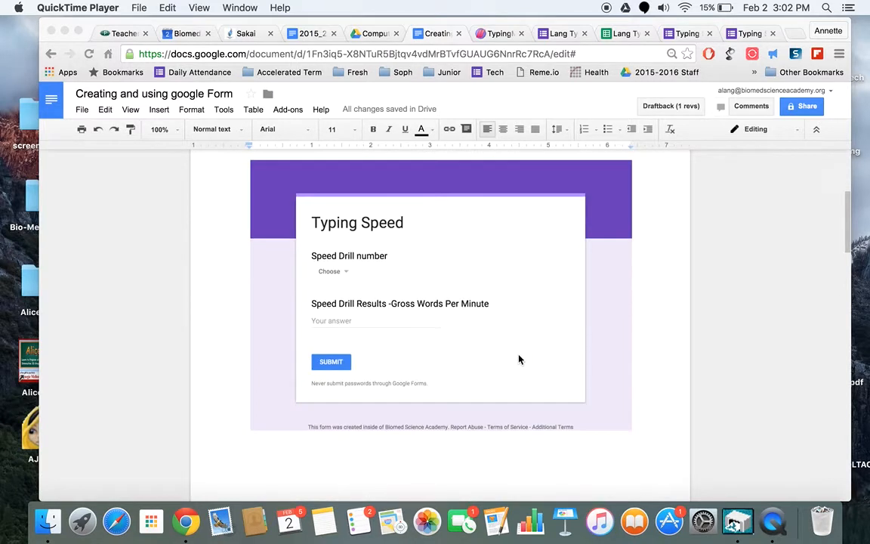
{"action": "scroll", "coordinate": [466, 278], "scroll_direction": "down", "scroll_amount": 10}
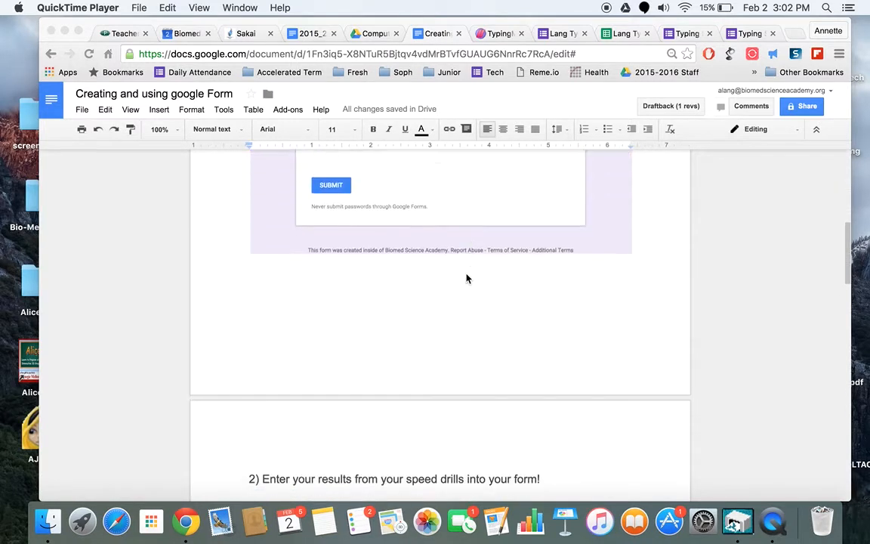
{"action": "scroll", "coordinate": [466, 279], "scroll_direction": "down", "scroll_amount": 5}
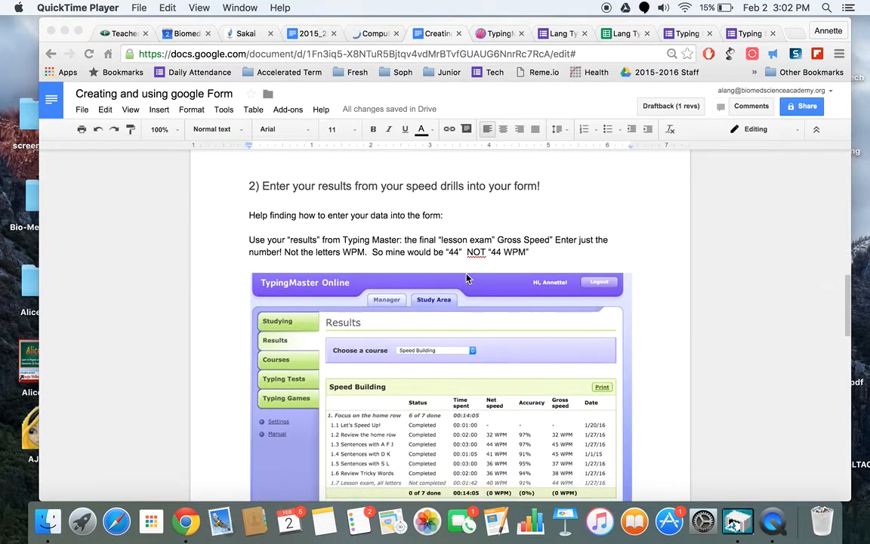
{"action": "scroll", "coordinate": [465, 278], "scroll_direction": "down", "scroll_amount": 4}
{"action": "scroll", "coordinate": [445, 253], "scroll_direction": "up", "scroll_amount": 4}
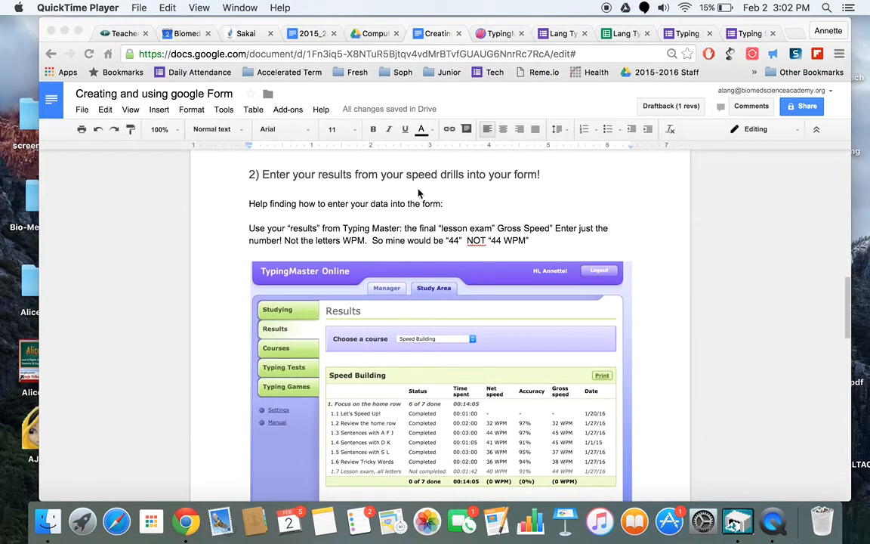
{"action": "scroll", "coordinate": [454, 234], "scroll_direction": "down", "scroll_amount": 6}
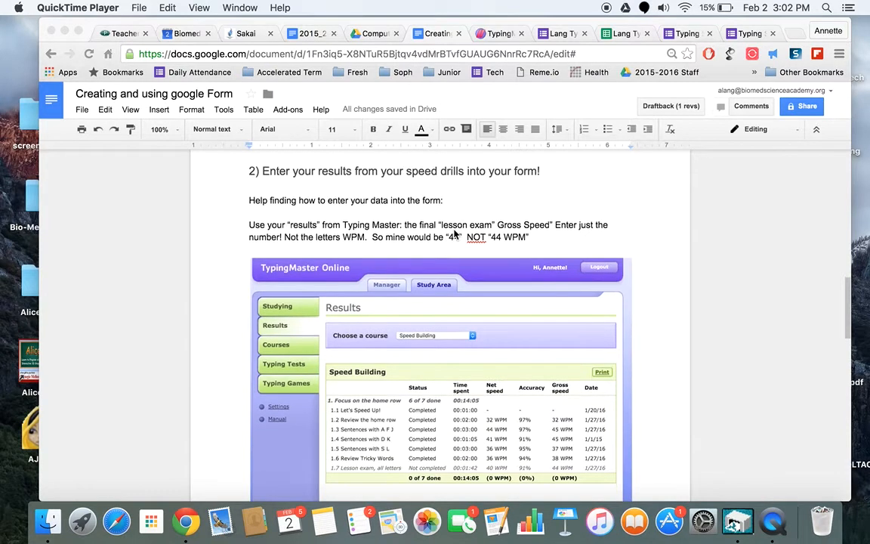
{"action": "scroll", "coordinate": [454, 234], "scroll_direction": "down", "scroll_amount": 9}
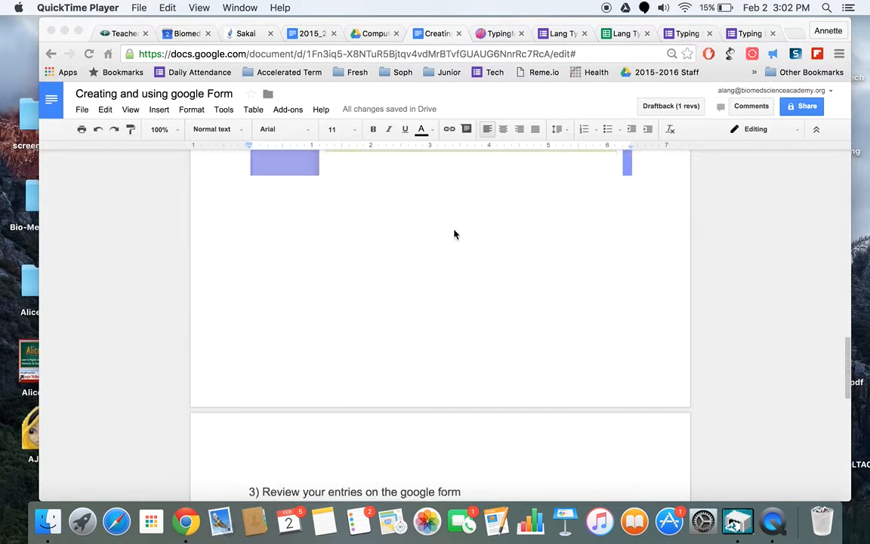
{"action": "scroll", "coordinate": [453, 234], "scroll_direction": "down", "scroll_amount": 5}
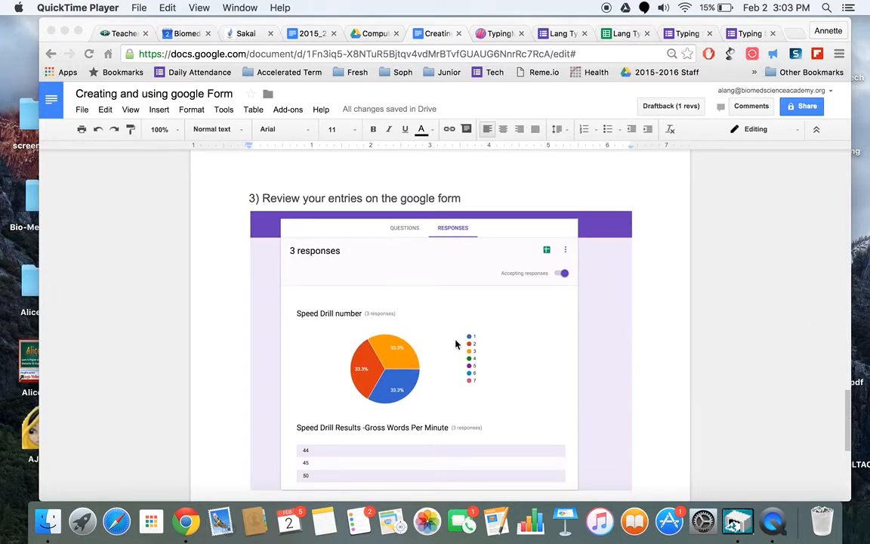
{"action": "scroll", "coordinate": [455, 345], "scroll_direction": "down", "scroll_amount": 2}
{"action": "scroll", "coordinate": [455, 344], "scroll_direction": "down", "scroll_amount": 3}
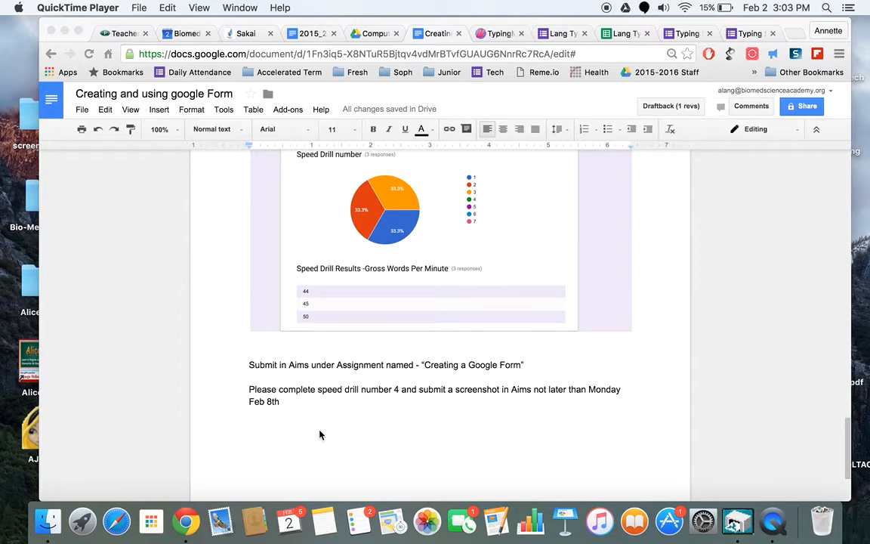
{"action": "scroll", "coordinate": [319, 434], "scroll_direction": "up", "scroll_amount": 20}
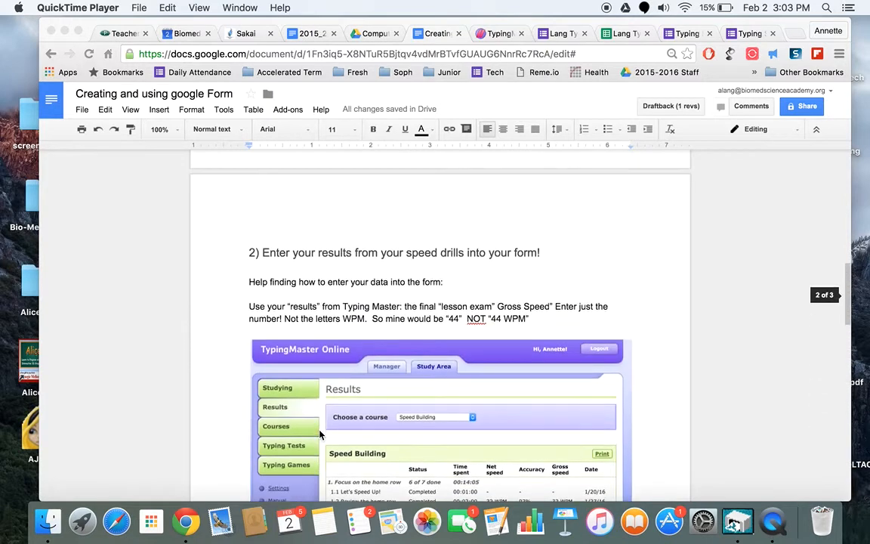
{"action": "scroll", "coordinate": [319, 434], "scroll_direction": "up", "scroll_amount": 10}
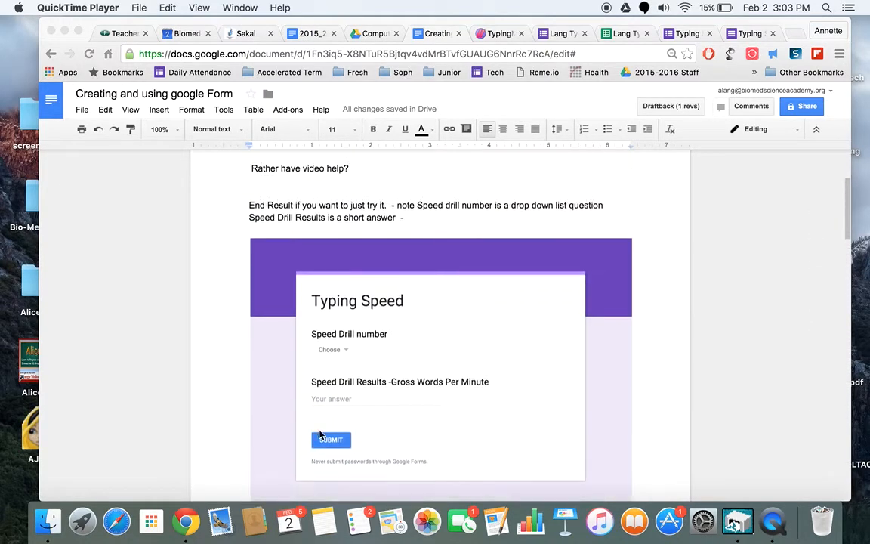
{"action": "scroll", "coordinate": [320, 434], "scroll_direction": "up", "scroll_amount": 4}
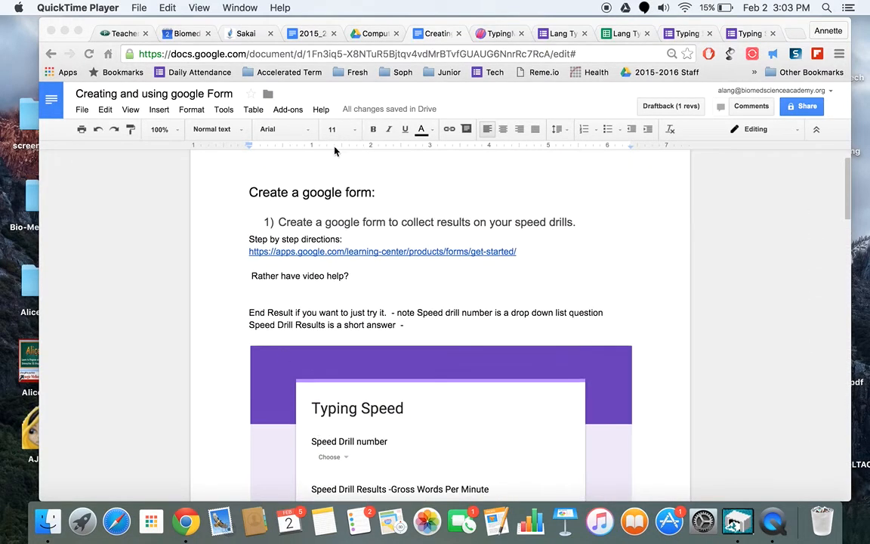
Create a new Google Form inside the Computer Apps Student Example Folder in Drive
{"action": "left_click", "coordinate": [368, 36]}
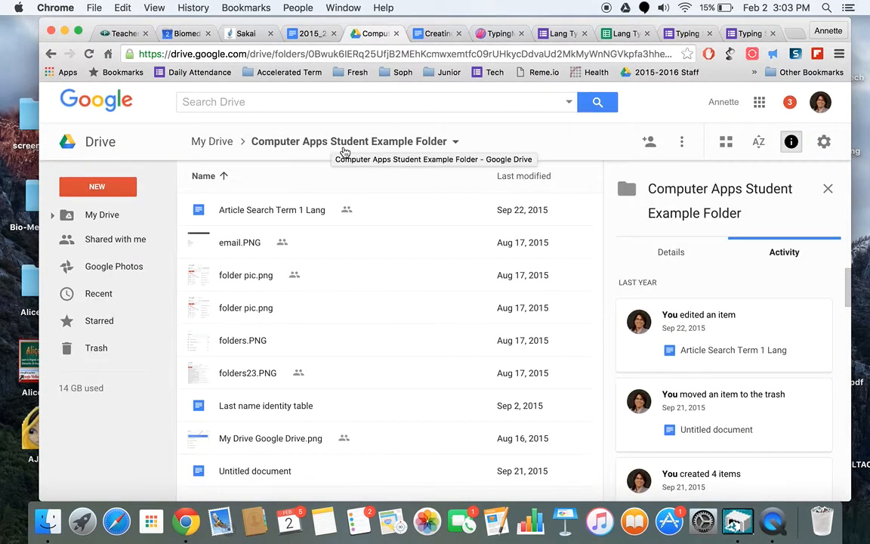
{"action": "left_click", "coordinate": [101, 188]}
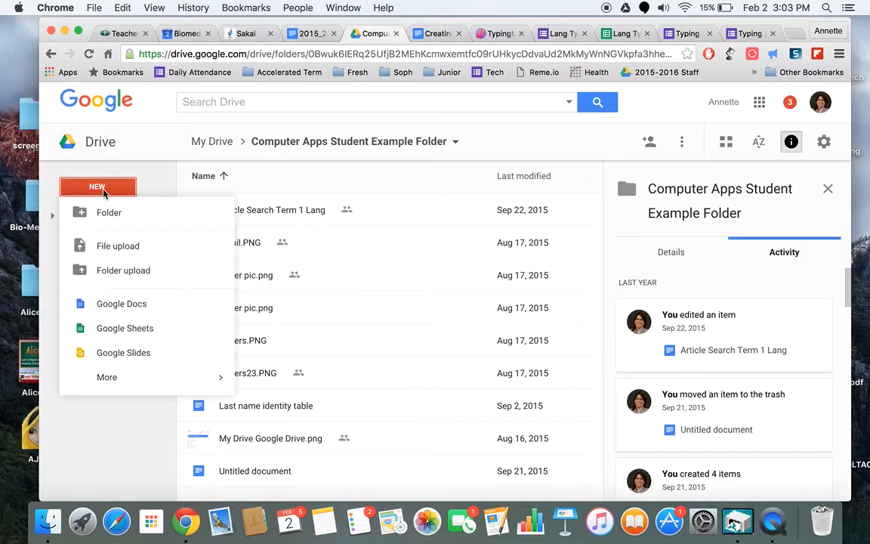
{"action": "mouse_move", "coordinate": [114, 389]}
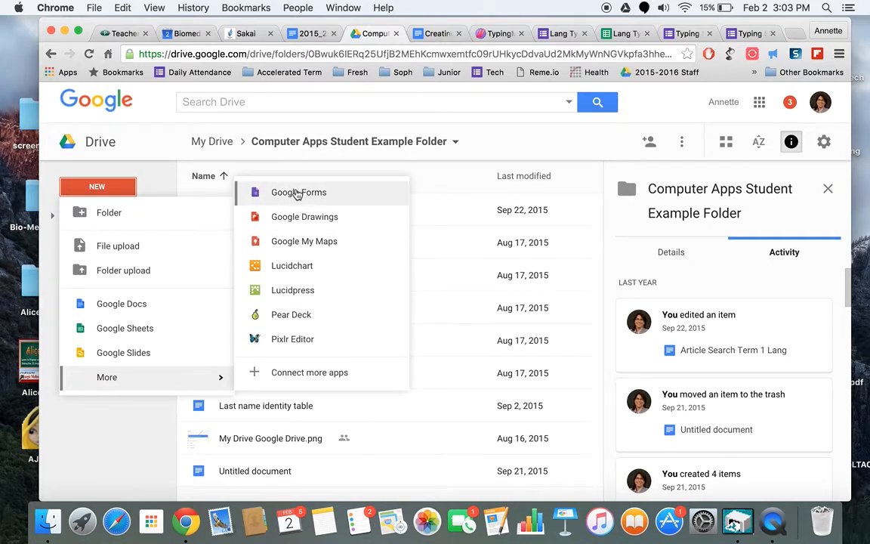
{"action": "left_click", "coordinate": [296, 193]}
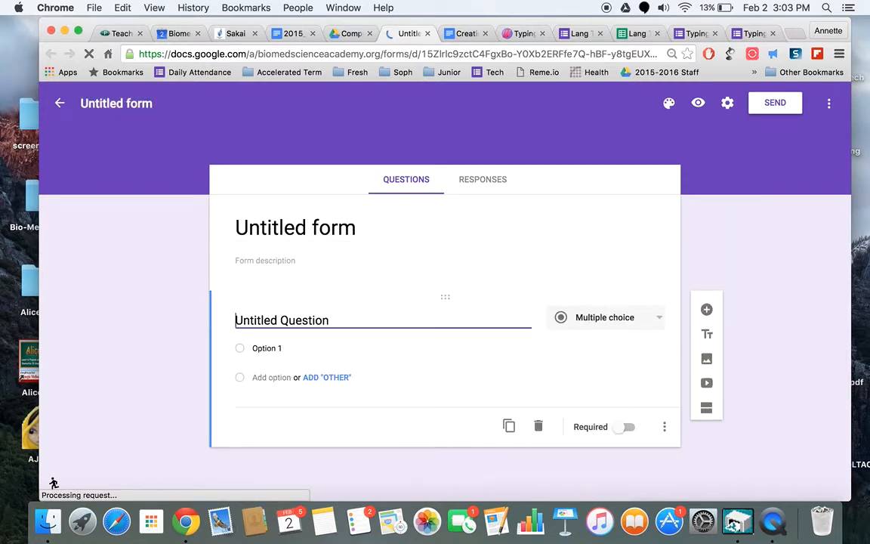
Title the form with the teacher's last name followed by "Speed Drills" and apply the same title to the file name
{"action": "left_click", "coordinate": [295, 227]}
{"action": "type", "text": "Lang Spee"}
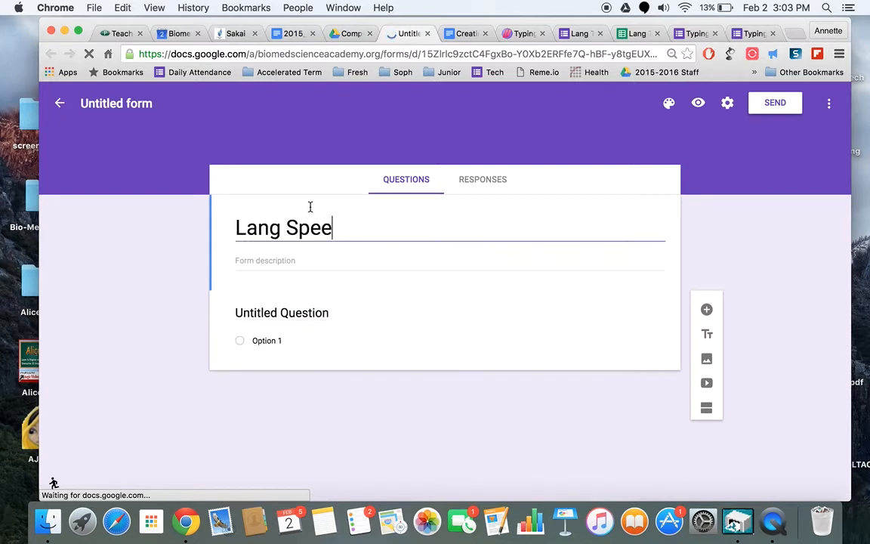
{"action": "type", "text": "d Dd Drills"}
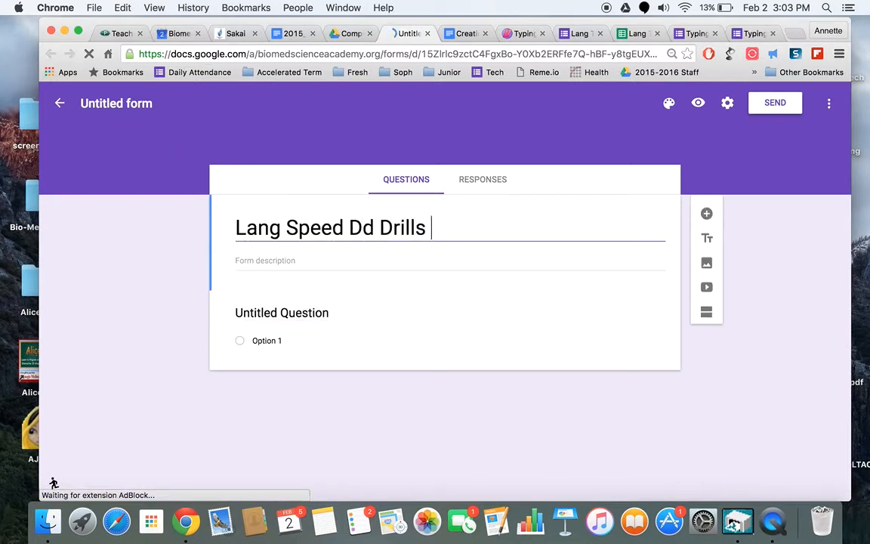
{"action": "key", "text": "BackSpace"}
{"action": "key", "text": "BackSpace"}
{"action": "key", "text": "BackSpace"}
{"action": "key", "text": "BackSpace"}
{"action": "key", "text": "BackSpace"}
{"action": "key", "text": "BackSpace"}
{"action": "key", "text": "BackSpace"}
{"action": "key", "text": "BackSpace"}
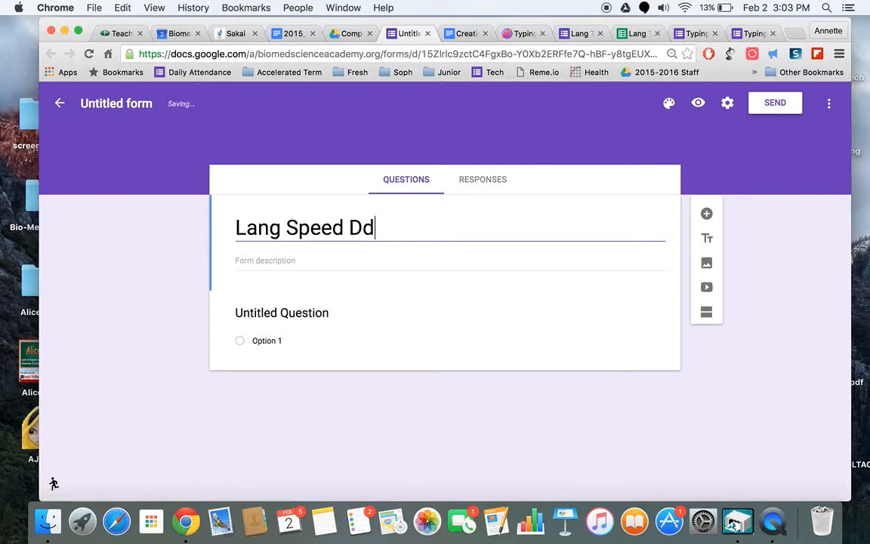
{"action": "key", "text": "BackSpace"}
{"action": "type", "text": "ills"}
{"action": "key", "text": "BackSpace"}
{"action": "key", "text": "BackSpace"}
{"action": "key", "text": "BackSpace"}
{"action": "key", "text": "BackSpace"}
{"action": "key", "text": "BackSpace"}
{"action": "type", "text": "rills"}
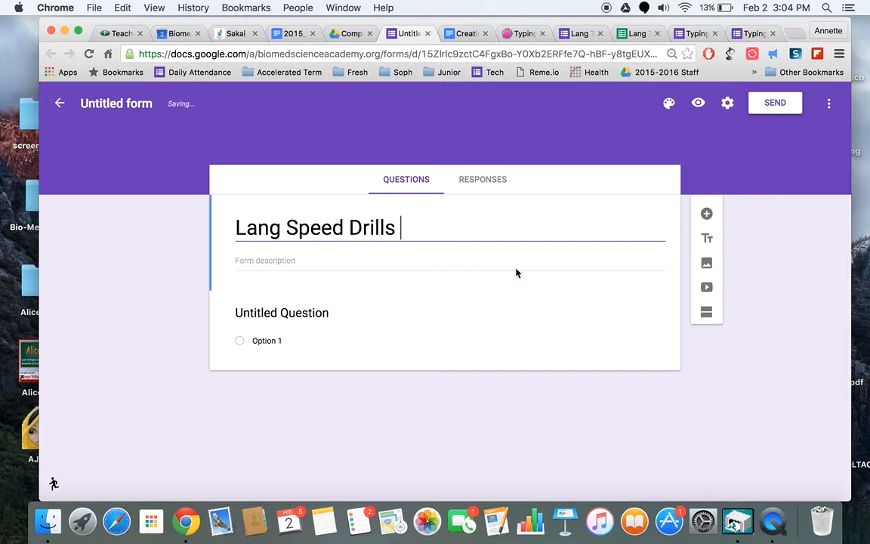
{"action": "left_click", "coordinate": [128, 105]}
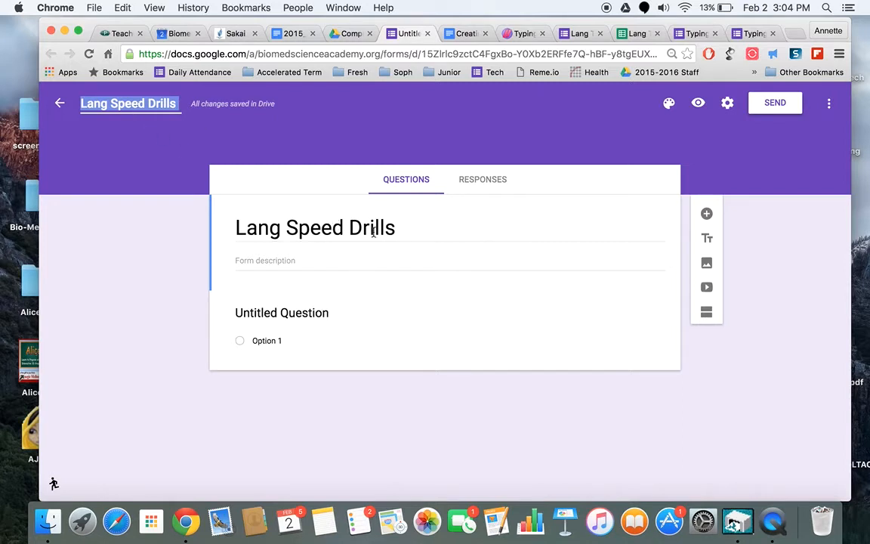
Make the first question a Dropdown question titled "Number of Speed Drill"
{"action": "left_click", "coordinate": [296, 317]}
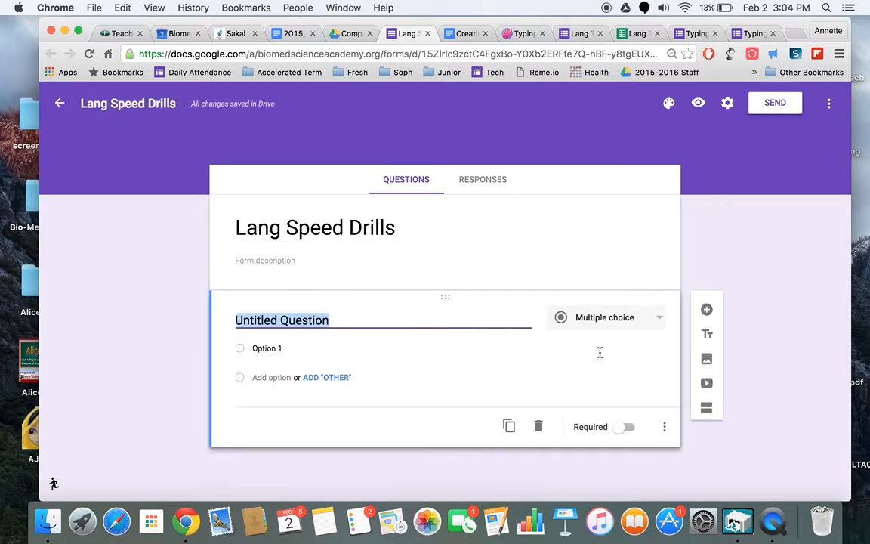
{"action": "left_click", "coordinate": [600, 319]}
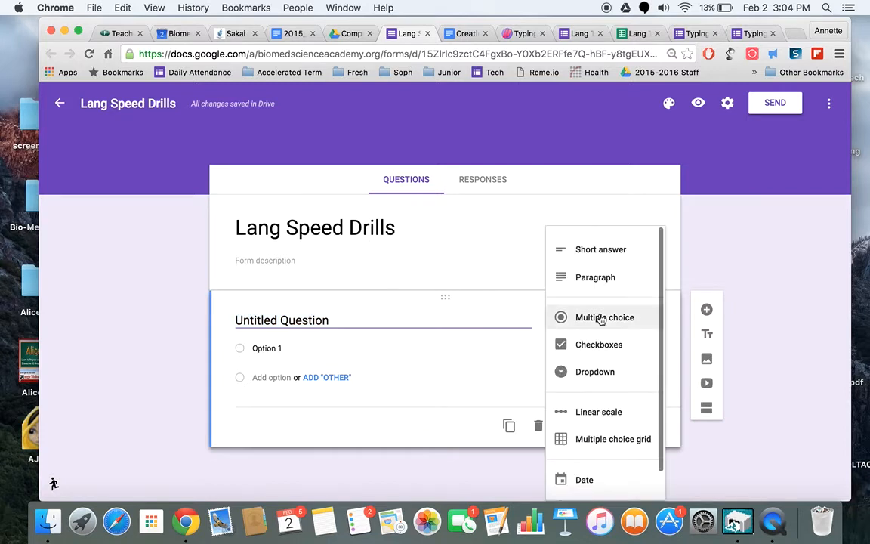
{"action": "left_click", "coordinate": [604, 371]}
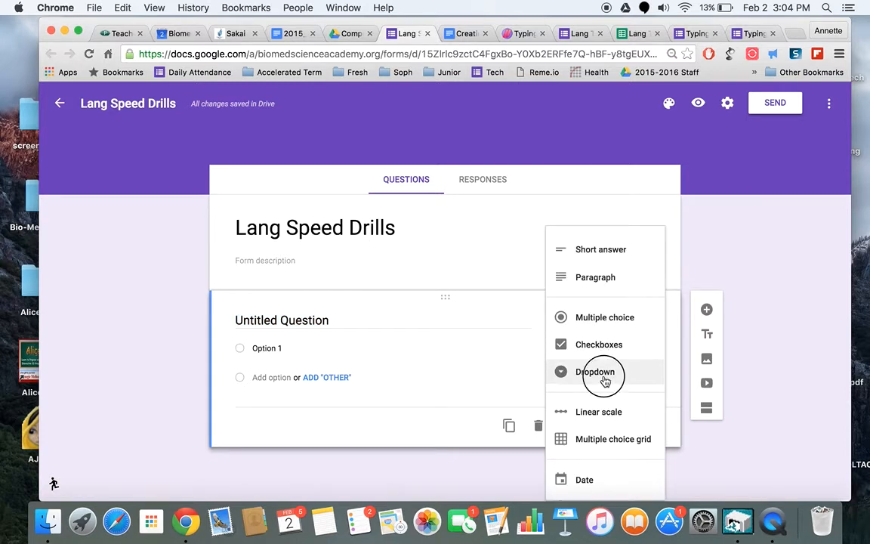
{"action": "left_click", "coordinate": [355, 319]}
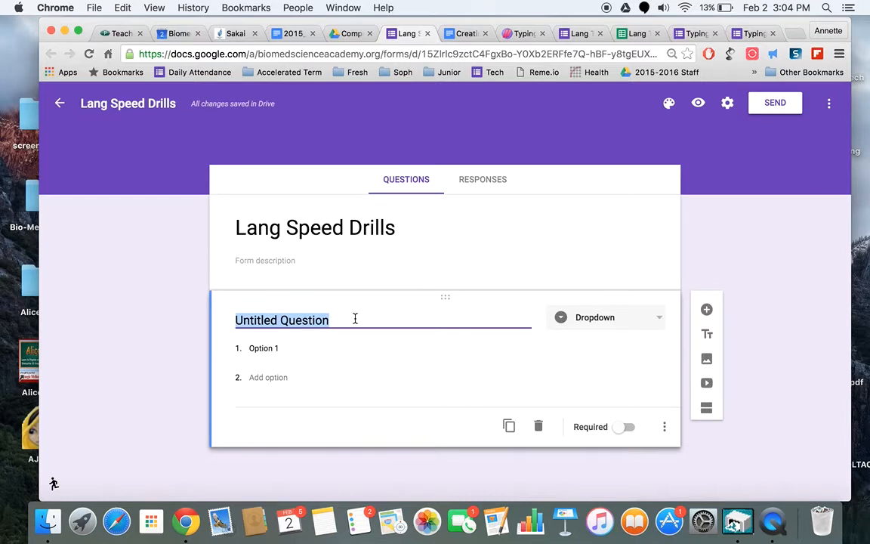
{"action": "type", "text": "Number of "}
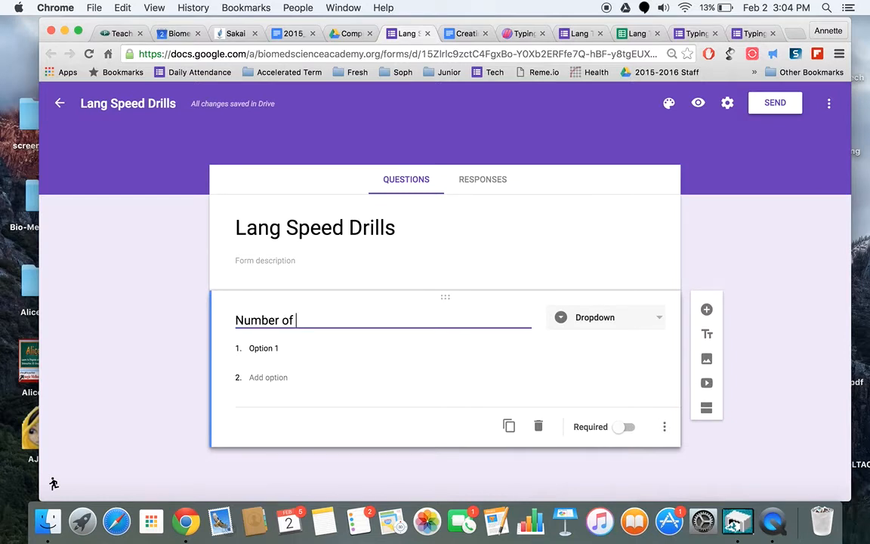
{"action": "type", "text": "Speed Drill"}
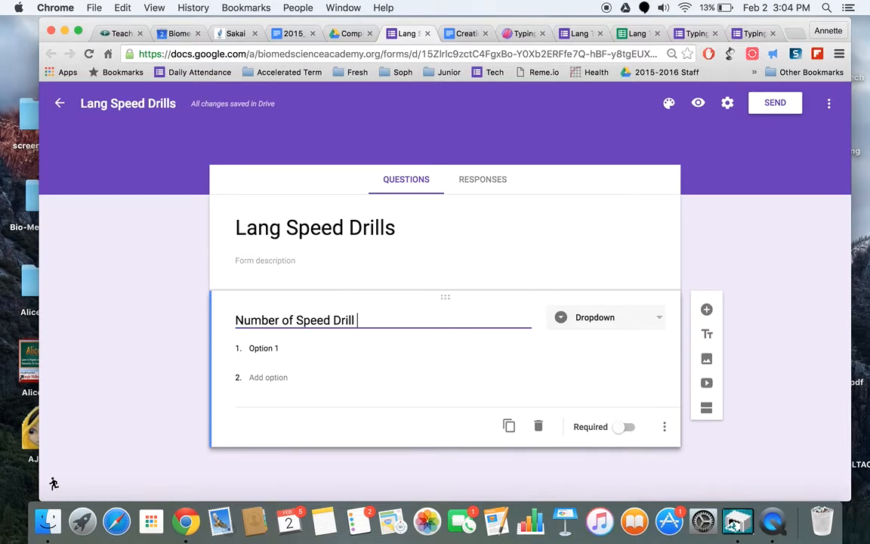
Enter 1 and 2 as the first two dropdown options
{"action": "left_click", "coordinate": [253, 348]}
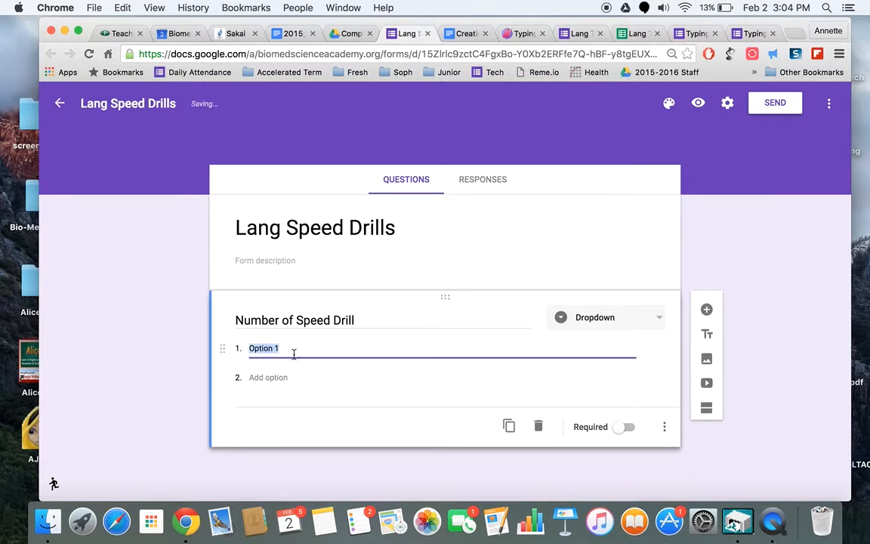
{"action": "type", "text": "1"}
{"action": "left_click", "coordinate": [274, 378]}
{"action": "type", "text": "2"}
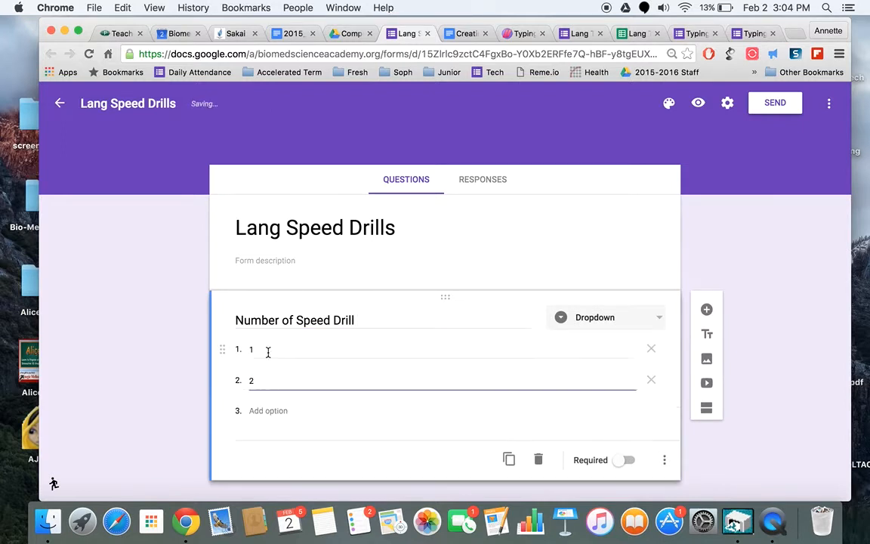
Set the first three dropdown options to "Lesson 1", "Lesson 2" and "Lesson 3"
{"action": "left_click", "coordinate": [251, 351]}
{"action": "type", "text": "Lesson 1"}
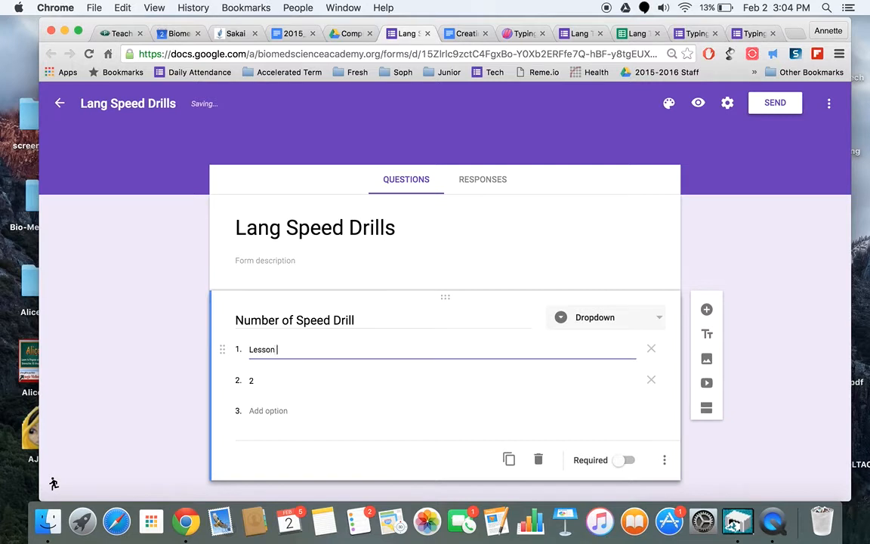
{"action": "left_click", "coordinate": [258, 380]}
{"action": "type", "text": "Lesson 3"}
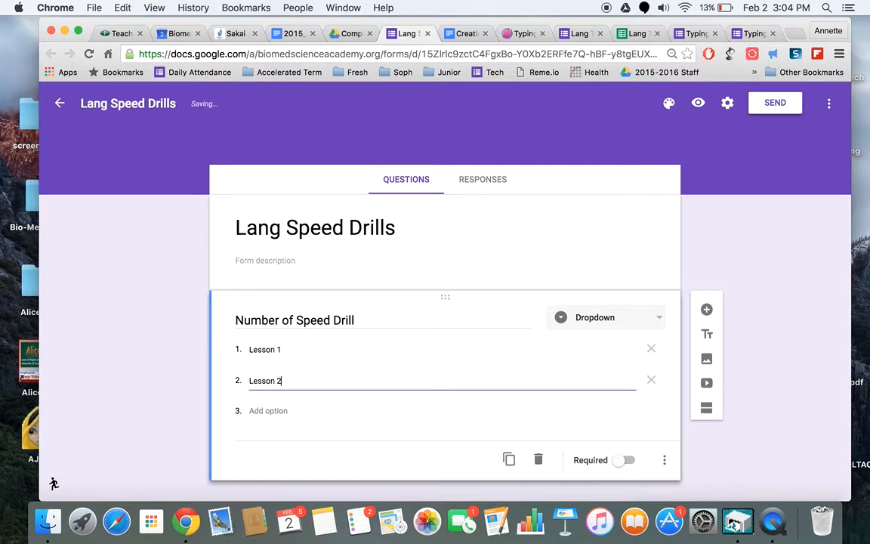
{"action": "left_click", "coordinate": [284, 411]}
{"action": "type", "text": "Le"}
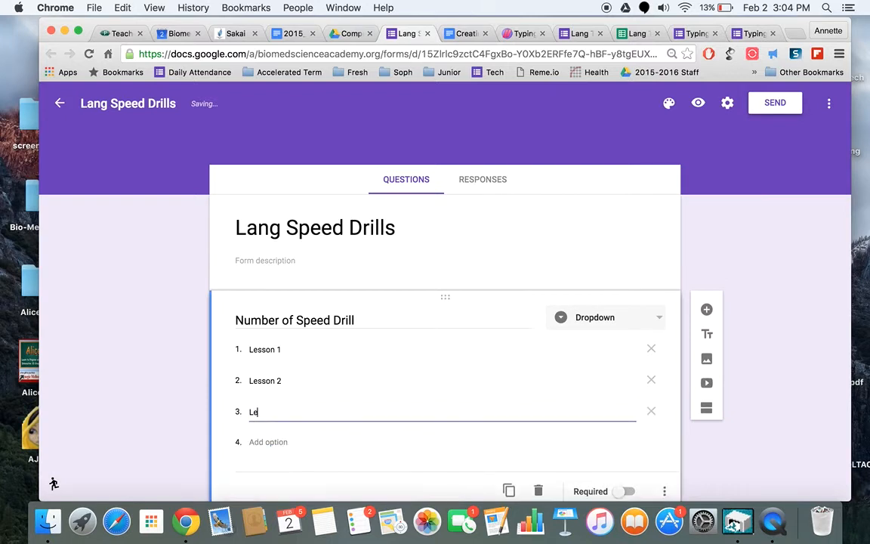
{"action": "type", "text": "sson 3"}
Reuse the third option's text to add "Lesson 4" and "Lesson 5" as the fourth and fifth dropdown options
{"action": "left_click_drag", "start_coordinate": [284, 411], "coordinate": [236, 410]}
{"action": "key", "text": "super+c"}
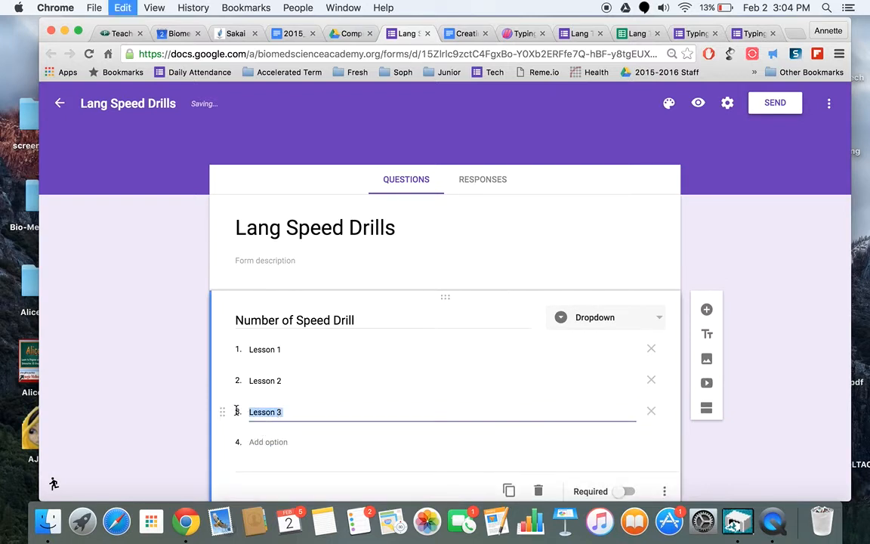
{"action": "left_click", "coordinate": [265, 443]}
{"action": "key", "text": "super+v"}
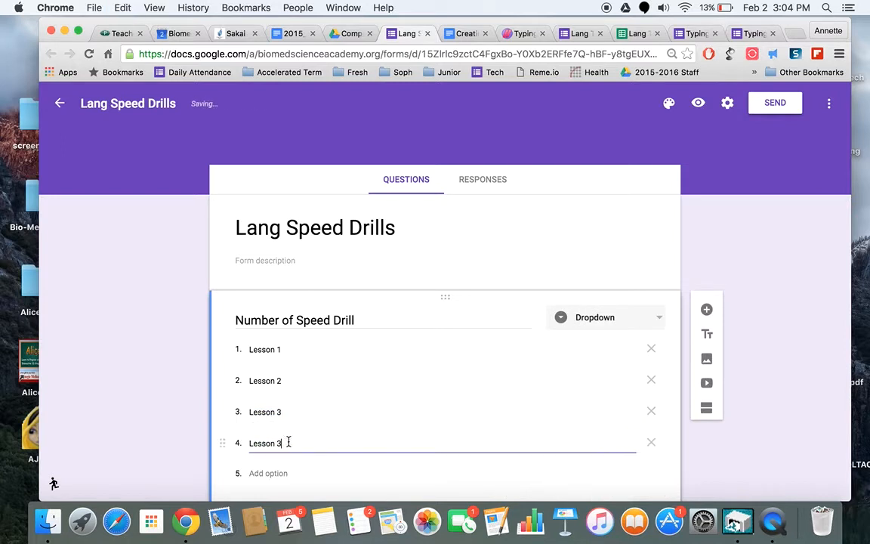
{"action": "key", "text": "BackSpace"}
{"action": "type", "text": "4"}
{"action": "left_click", "coordinate": [288, 475]}
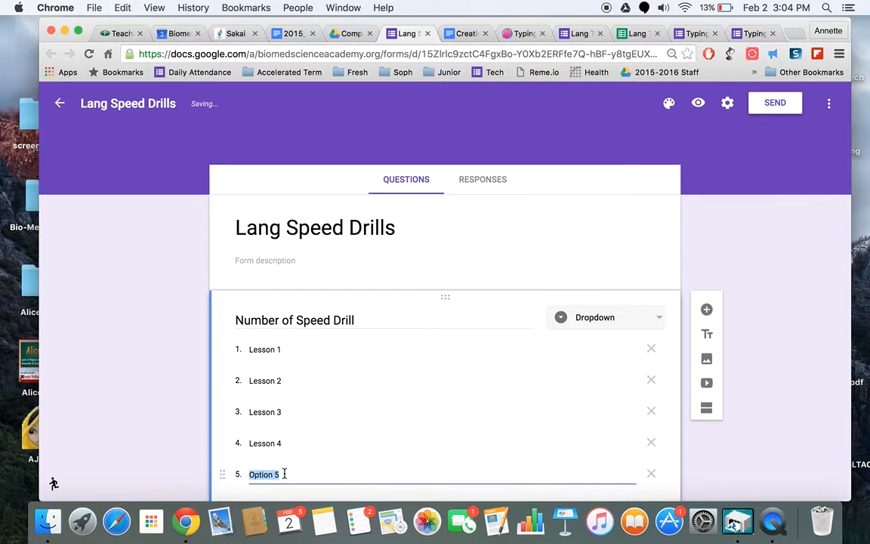
{"action": "key", "text": "super+v"}
{"action": "key", "text": "BackSpace"}
{"action": "type", "text": "5"}
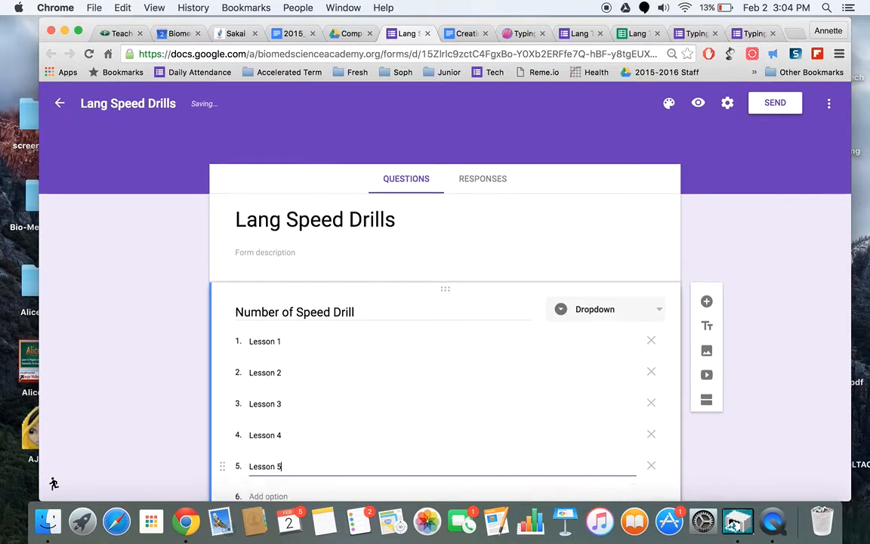
Try to add "Lesson 6" and a seventh dropdown option by reusing the copied lesson text
{"action": "left_click", "coordinate": [285, 423]}
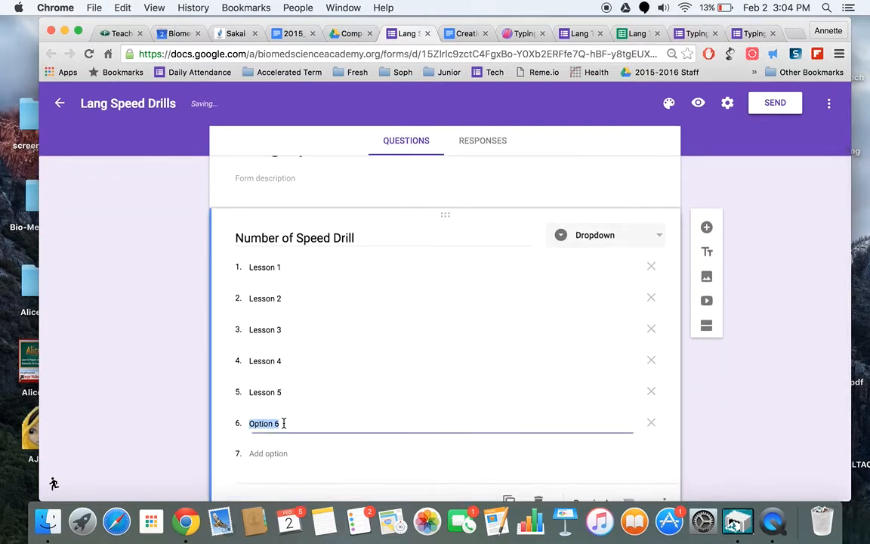
{"action": "key", "text": "super+v"}
{"action": "key", "text": "BackSpace"}
{"action": "left_click", "coordinate": [279, 453]}
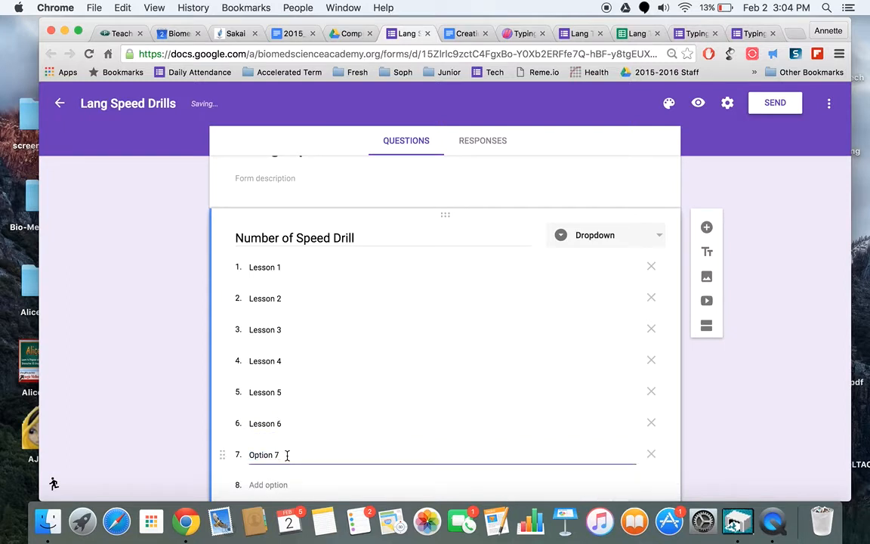
{"action": "key", "text": "BackSpace"}
{"action": "key", "text": "BackSpace"}
{"action": "key", "text": "BackSpace"}
{"action": "key", "text": "BackSpace"}
{"action": "key", "text": "BackSpace"}
{"action": "key", "text": "BackSpace"}
{"action": "key", "text": "BackSpace"}
{"action": "key", "text": "BackSpace"}
{"action": "key", "text": "BackSpace"}
{"action": "key", "text": "BackSpace"}
{"action": "key", "text": "super+v"}
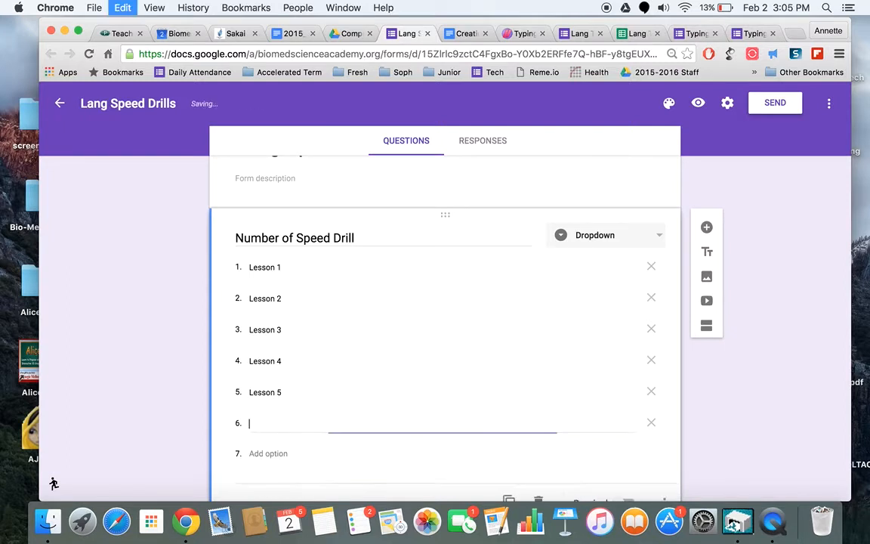
{"action": "key", "text": "super+z"}
{"action": "key", "text": "super+z"}
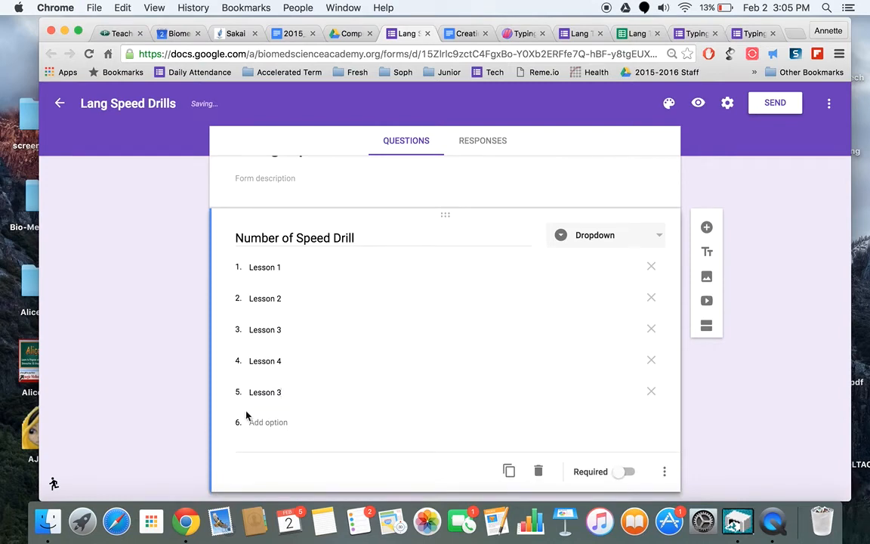
Set the fifth dropdown option to "Lesson 5" and add "Lesson 6" as the sixth
{"action": "triple_click", "coordinate": [301, 388]}
{"action": "key", "text": "BackSpace"}
{"action": "type", "text": "Les"}
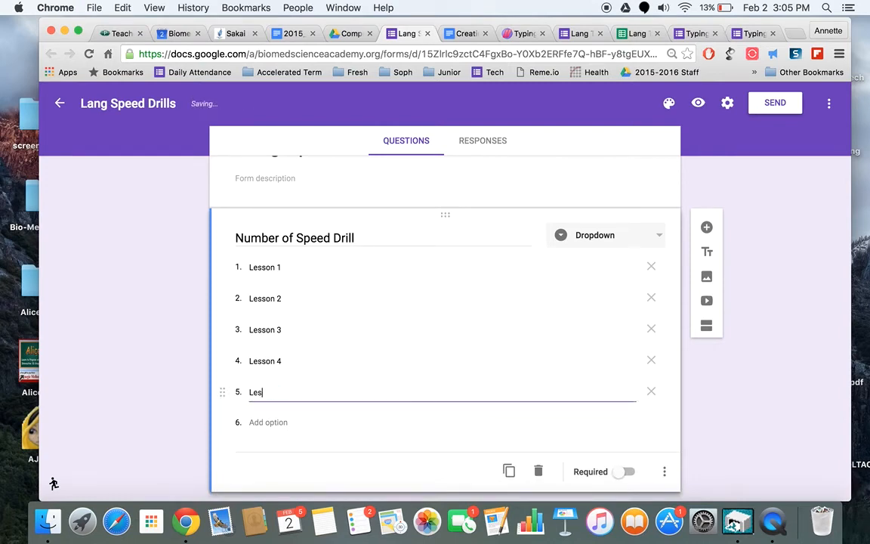
{"action": "type", "text": "son 5"}
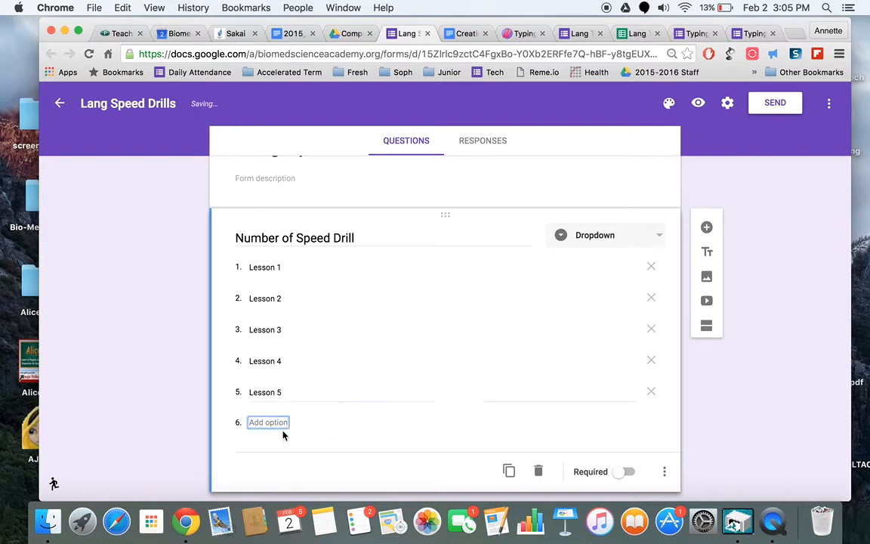
{"action": "left_click", "coordinate": [284, 423]}
{"action": "type", "text": "Lesson "}
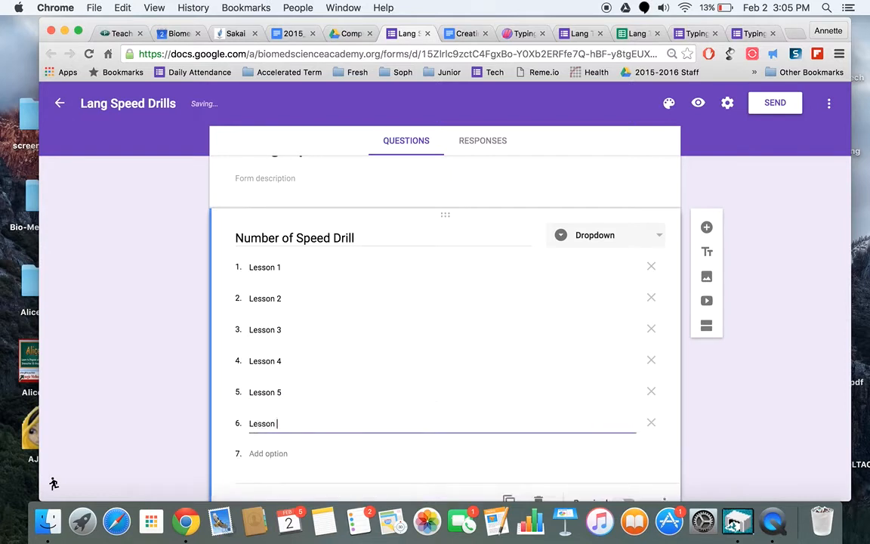
{"action": "type", "text": "6"}
Add "Lesson 7" as the seventh option of the speed drill dropdown
{"action": "left_click", "coordinate": [276, 454]}
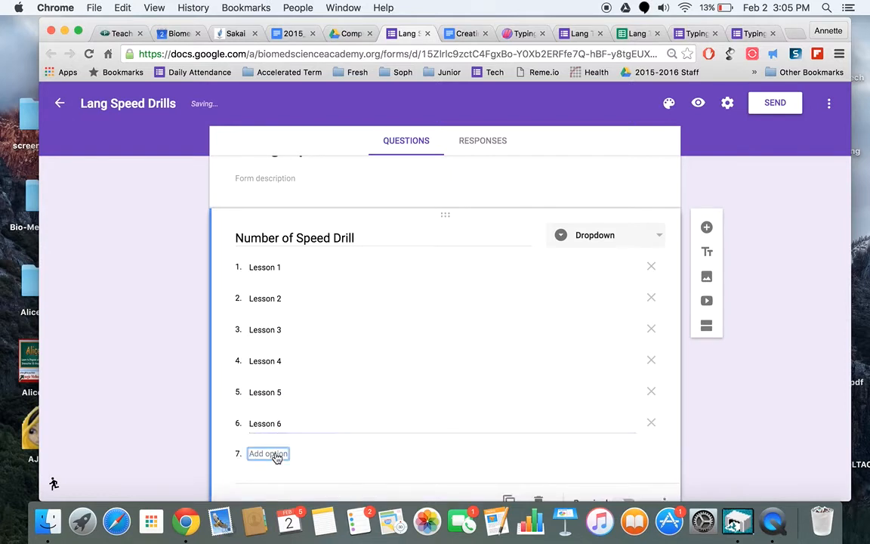
{"action": "type", "text": "L"}
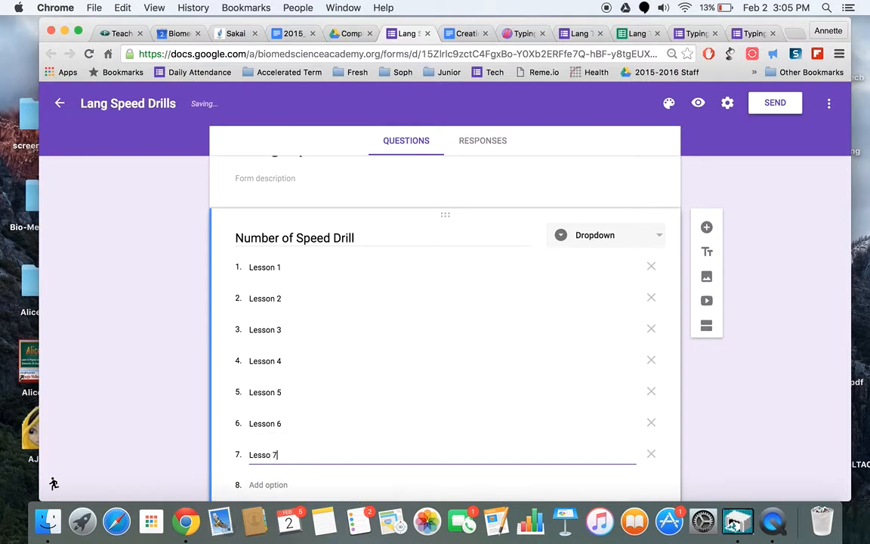
{"action": "type", "text": "esso 7"}
{"action": "key", "text": "BackSpace"}
{"action": "key", "text": "BackSpace"}
{"action": "key", "text": "BackSpace"}
Add a second question of type Short answer, titled "WPM Results"
{"action": "scroll", "coordinate": [276, 445], "scroll_direction": "down", "scroll_amount": 3}
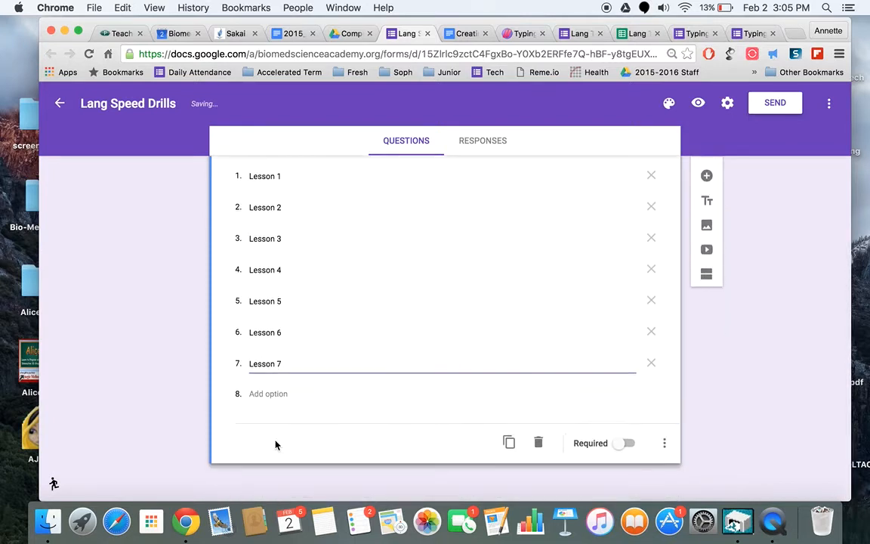
{"action": "scroll", "coordinate": [276, 445], "scroll_direction": "up", "scroll_amount": 2}
{"action": "scroll", "coordinate": [275, 445], "scroll_direction": "down", "scroll_amount": 2}
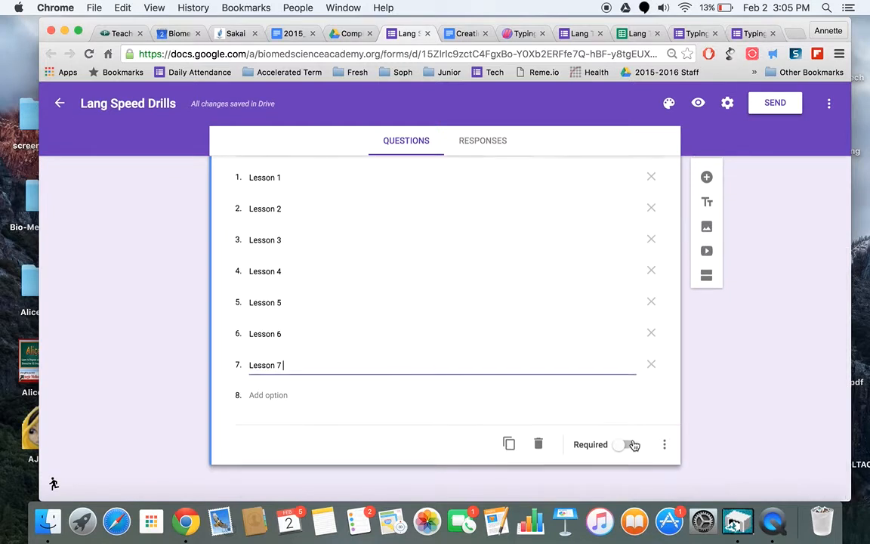
{"action": "scroll", "coordinate": [631, 442], "scroll_direction": "up", "scroll_amount": 2}
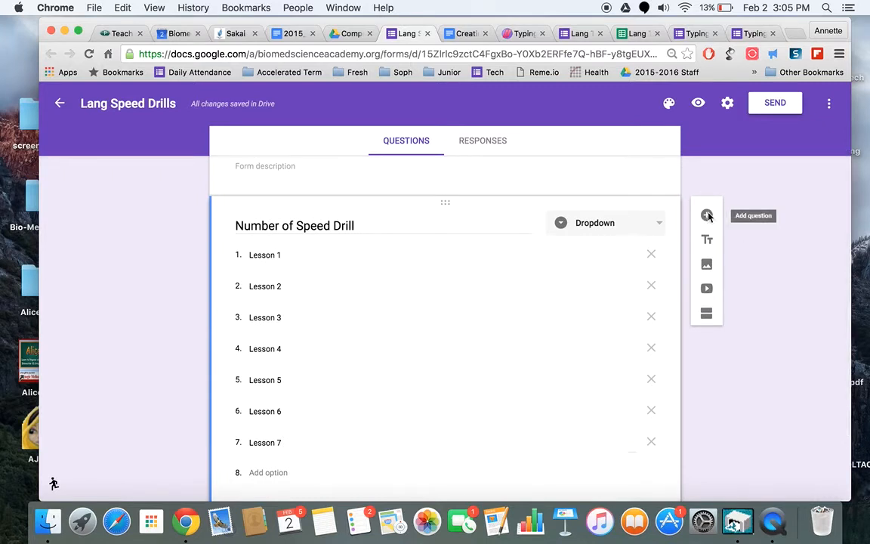
{"action": "left_click", "coordinate": [707, 217]}
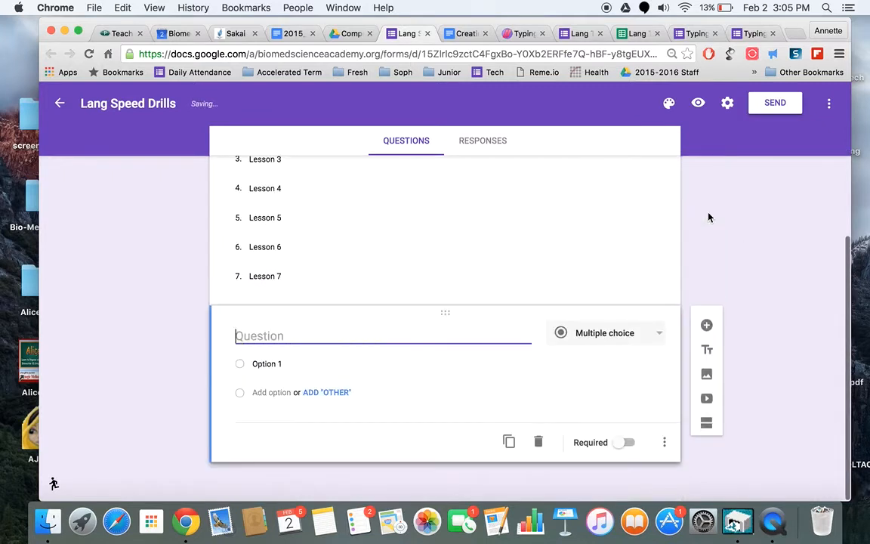
{"action": "left_click", "coordinate": [613, 336]}
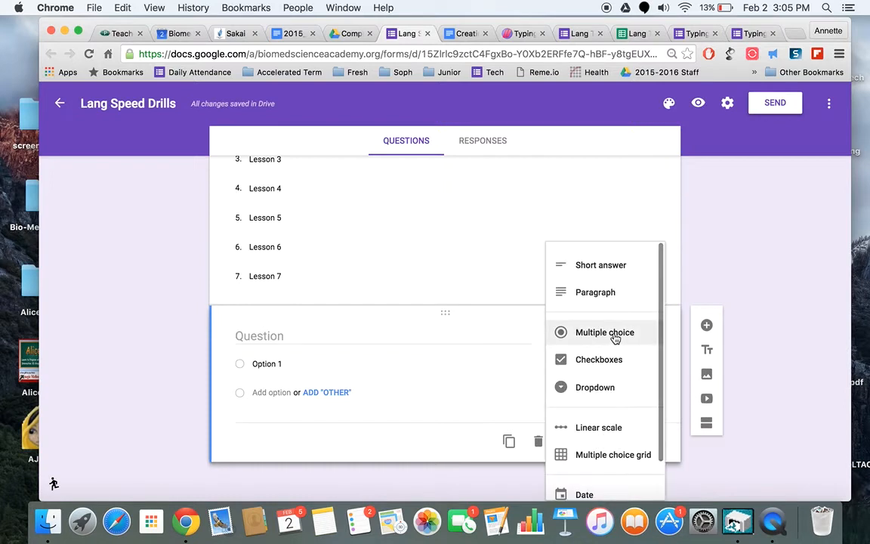
{"action": "left_click", "coordinate": [614, 271]}
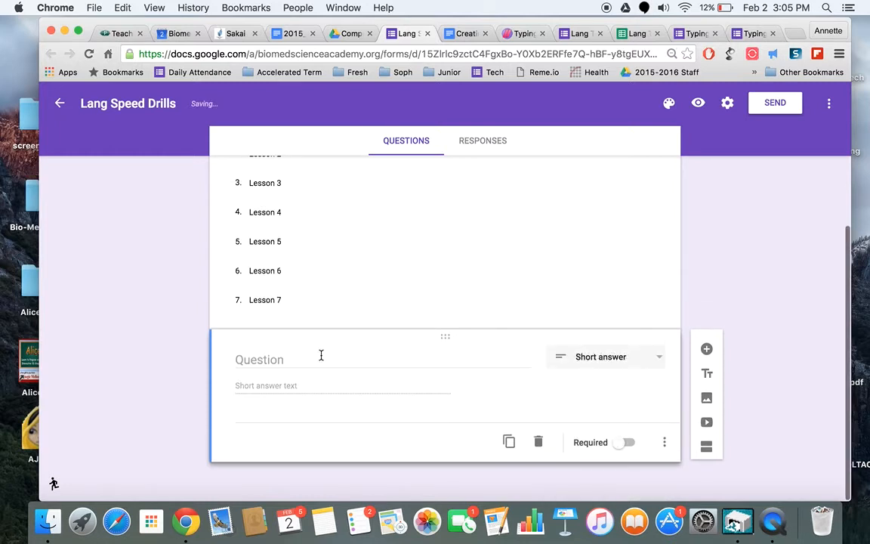
{"action": "left_click", "coordinate": [293, 359]}
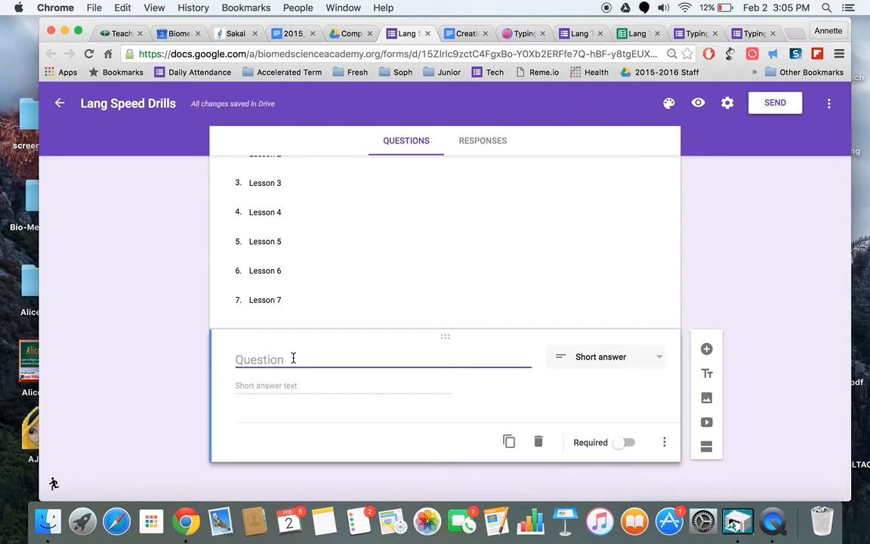
{"action": "type", "text": "WPM Re"}
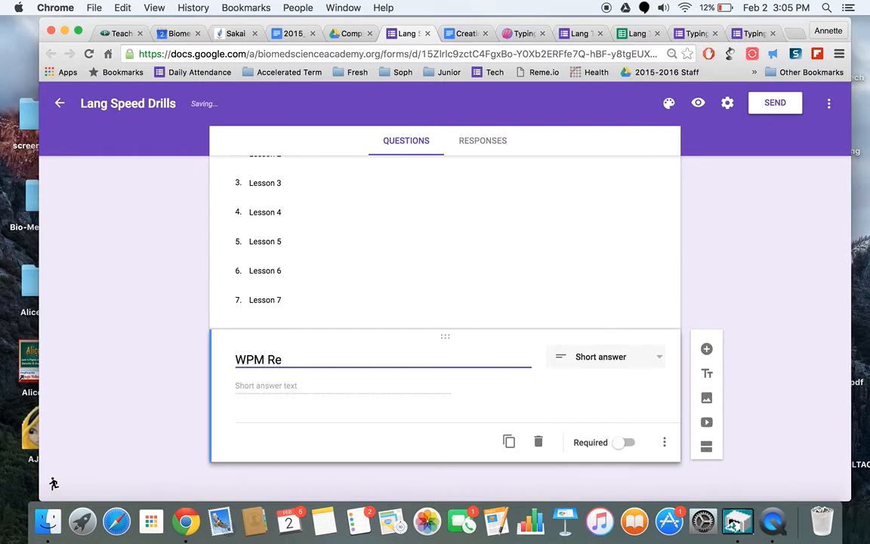
{"action": "type", "text": "sults"}
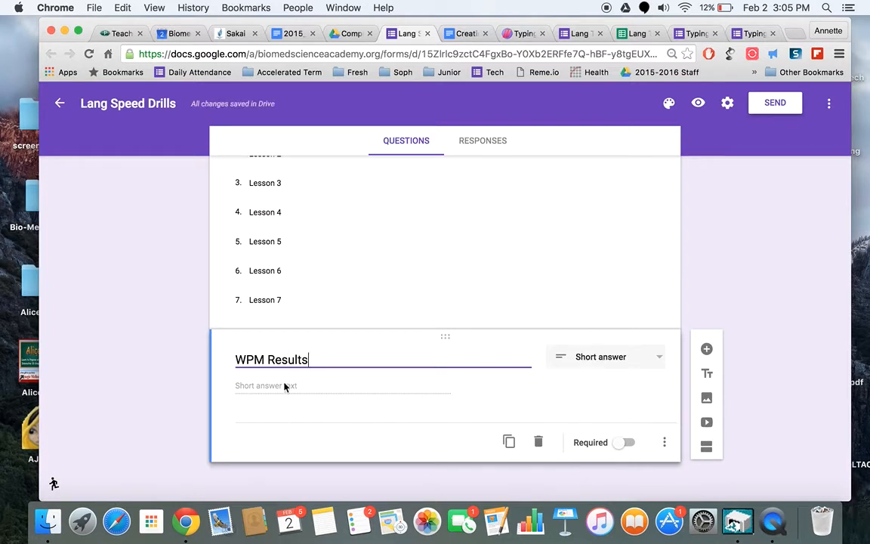
Change the form's theme color to pink and open a preview of the form
{"action": "scroll", "coordinate": [444, 442], "scroll_direction": "up", "scroll_amount": 2}
{"action": "scroll", "coordinate": [445, 442], "scroll_direction": "up", "scroll_amount": 3}
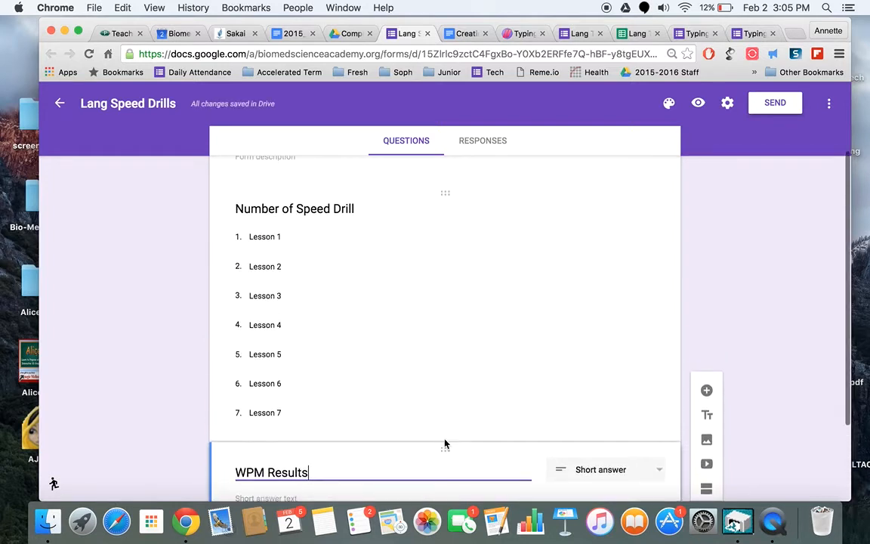
{"action": "scroll", "coordinate": [445, 442], "scroll_direction": "down", "scroll_amount": 3}
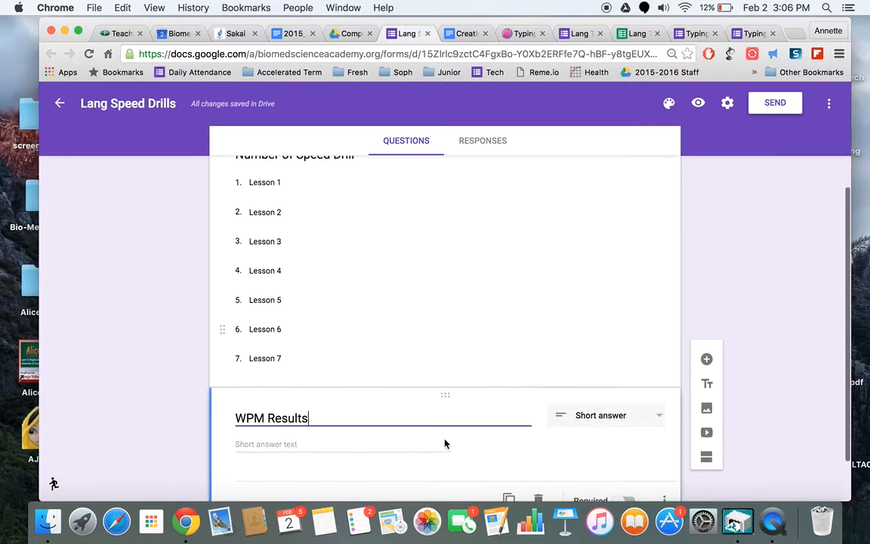
{"action": "scroll", "coordinate": [445, 442], "scroll_direction": "up", "scroll_amount": 3}
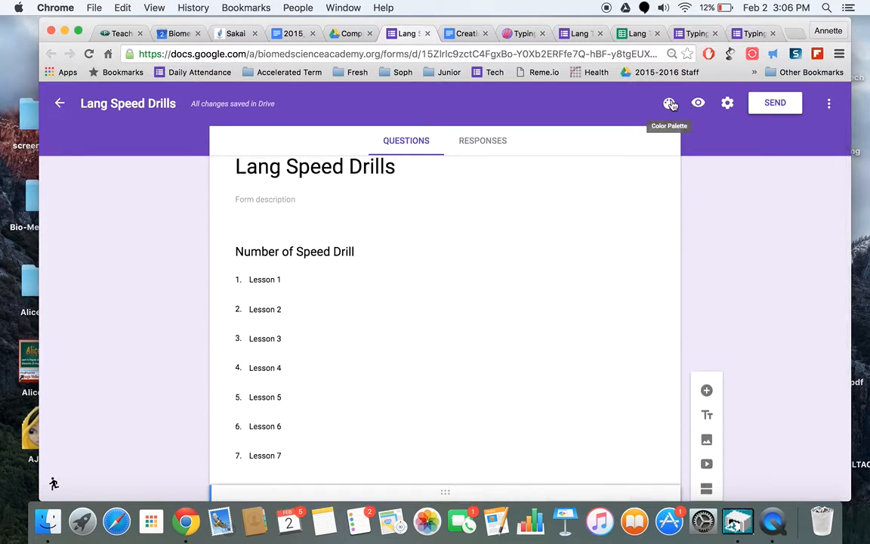
{"action": "left_click", "coordinate": [670, 104]}
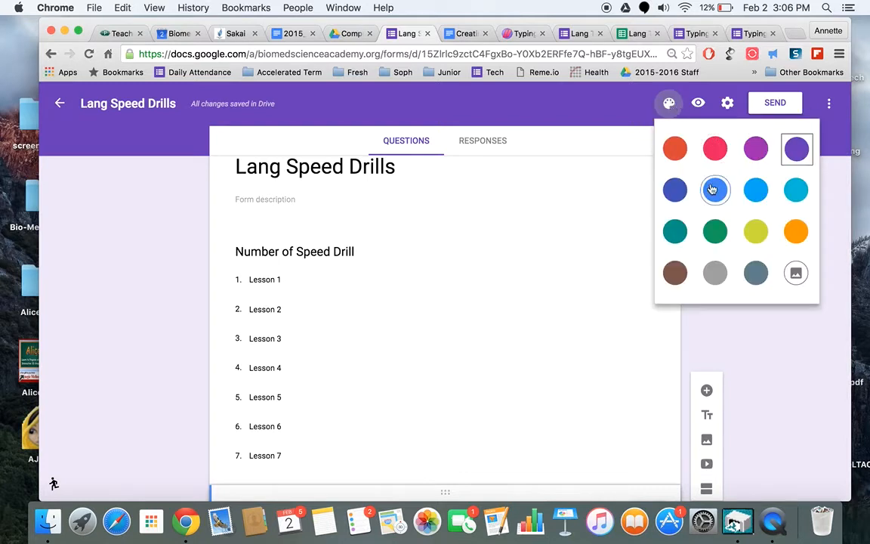
{"action": "left_click", "coordinate": [715, 149]}
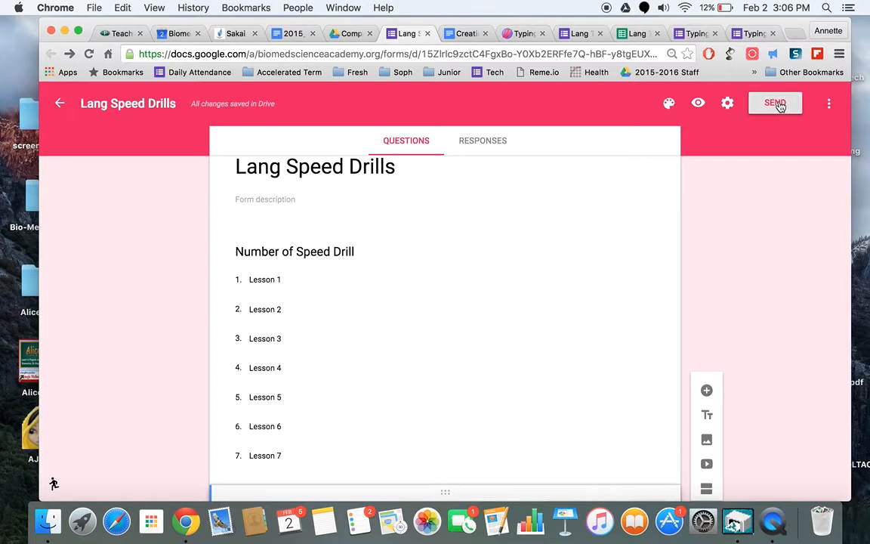
{"action": "left_click", "coordinate": [698, 105]}
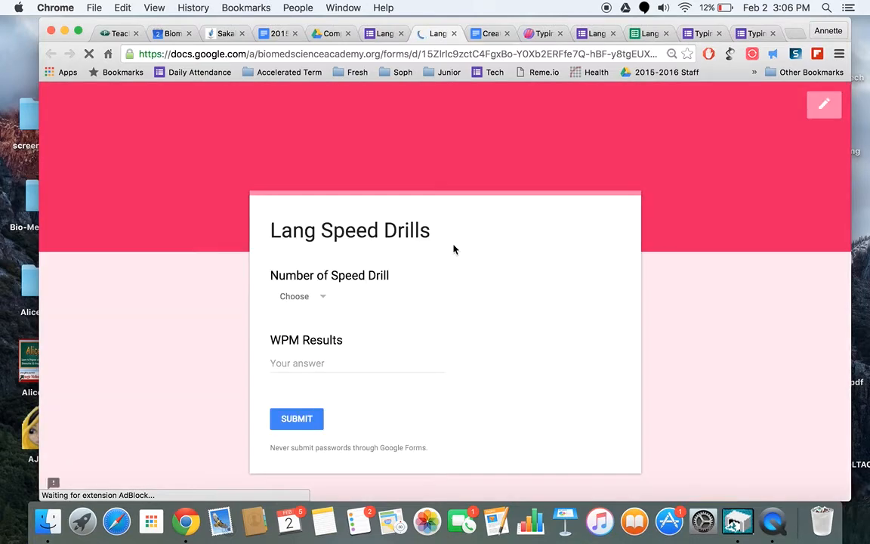
Switch to TypingMaster Online and examine the Speed Building course results, especially the net and gross speeds of the lesson exam
{"action": "left_click", "coordinate": [545, 34]}
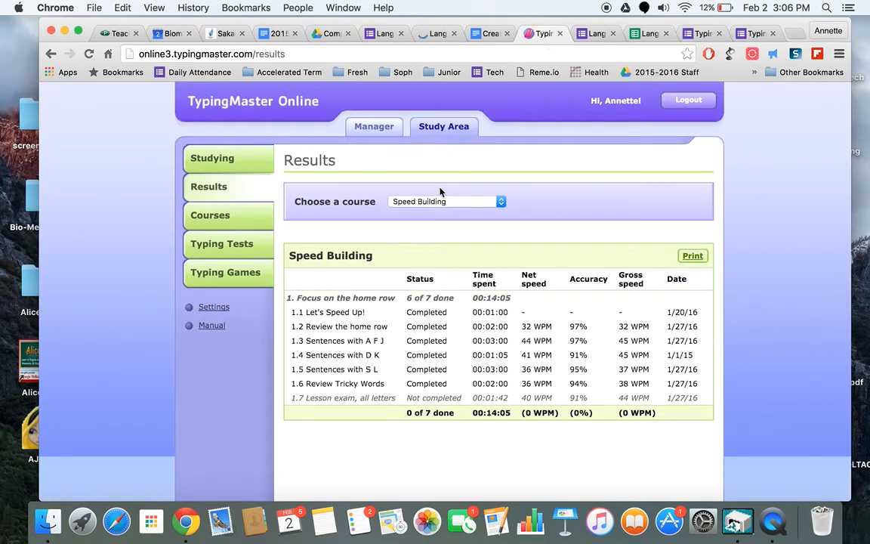
{"action": "scroll", "coordinate": [440, 191], "scroll_direction": "down", "scroll_amount": 3}
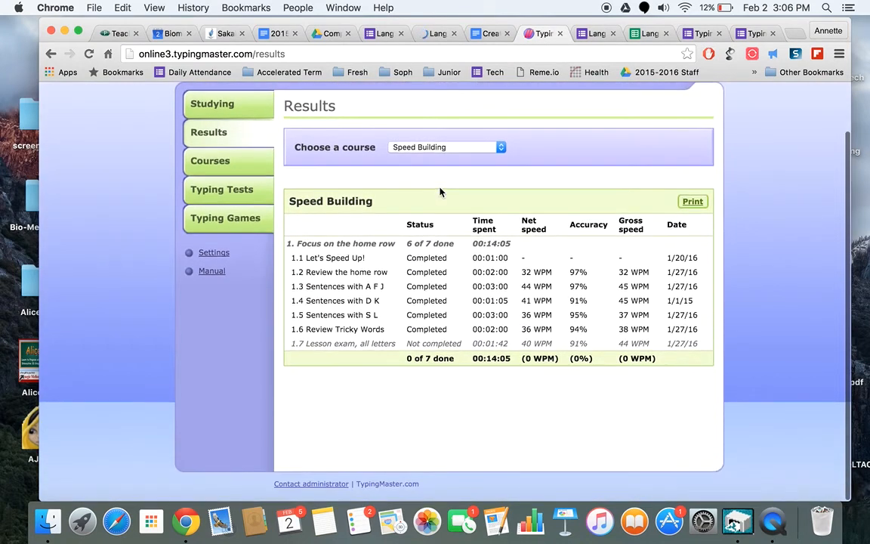
{"action": "scroll", "coordinate": [452, 154], "scroll_direction": "up", "scroll_amount": 3}
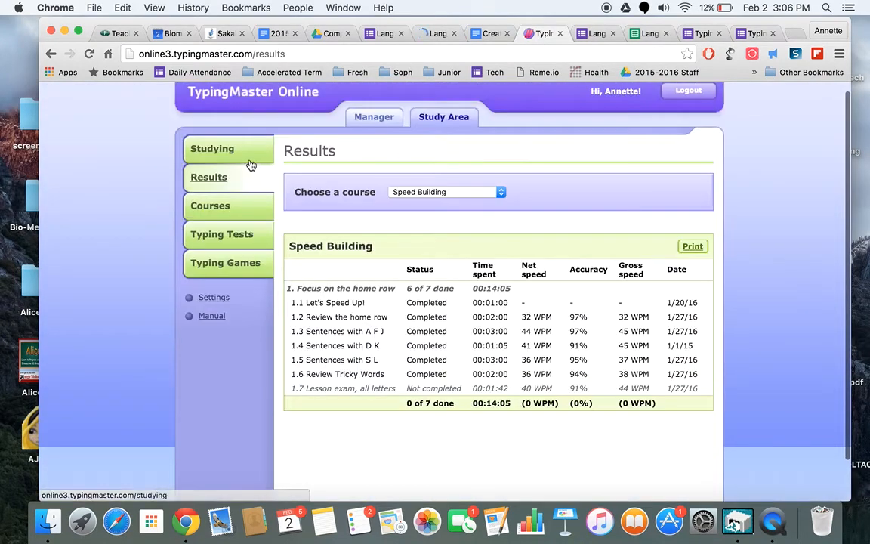
{"action": "left_click", "coordinate": [476, 190]}
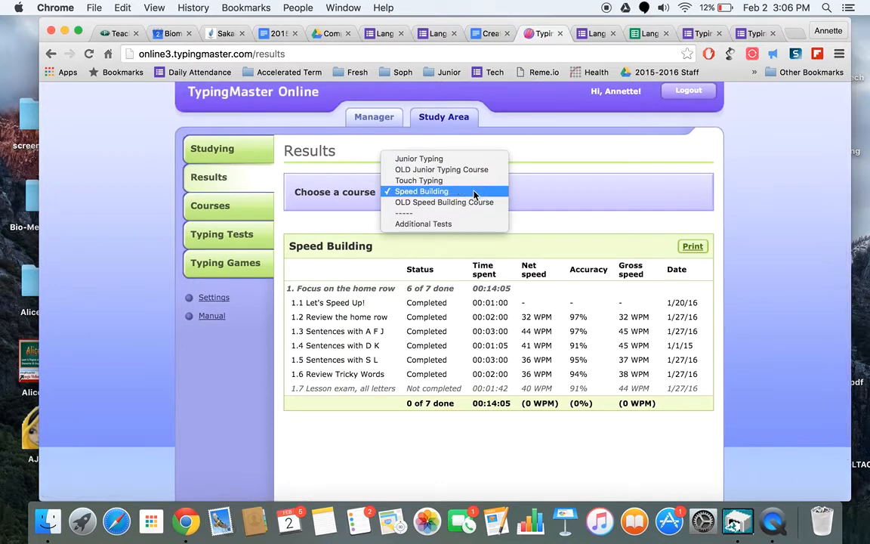
{"action": "left_click", "coordinate": [474, 192]}
{"action": "scroll", "coordinate": [299, 313], "scroll_direction": "down", "scroll_amount": 3}
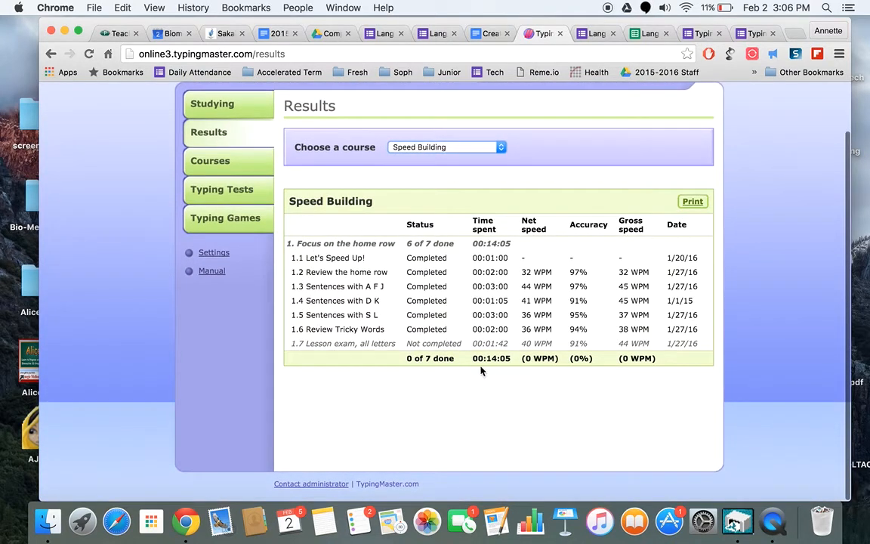
{"action": "left_click_drag", "start_coordinate": [521, 345], "coordinate": [559, 344]}
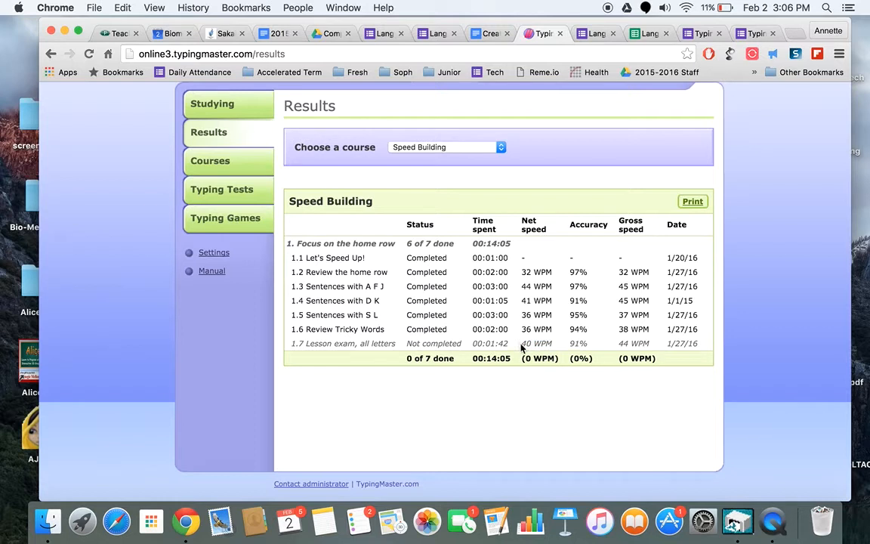
{"action": "left_click", "coordinate": [524, 344]}
{"action": "left_click_drag", "start_coordinate": [524, 343], "coordinate": [536, 344]}
{"action": "left_click_drag", "start_coordinate": [618, 346], "coordinate": [629, 343]}
Return to the Lang Speed Drills form preview, choose "Lesson 1" as the speed drill and enter 44 for WPM Results
{"action": "left_click", "coordinate": [588, 36]}
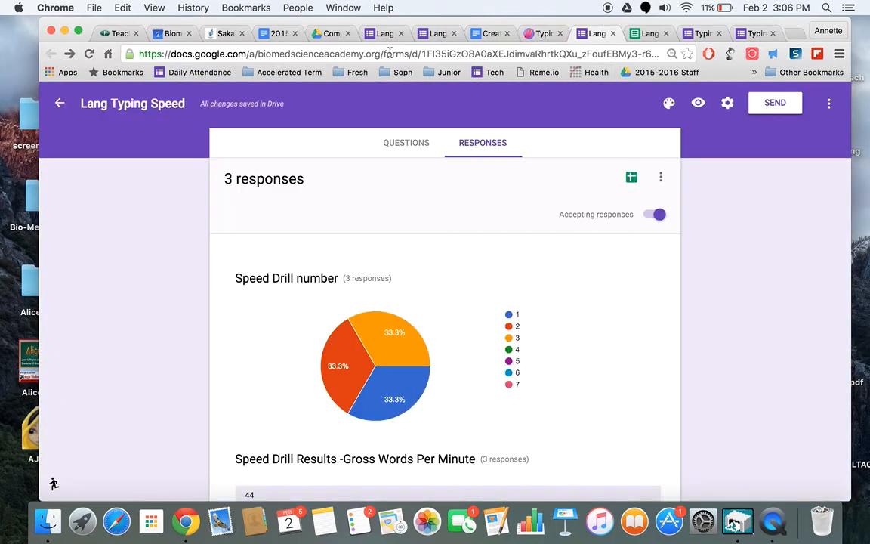
{"action": "left_click", "coordinate": [383, 34]}
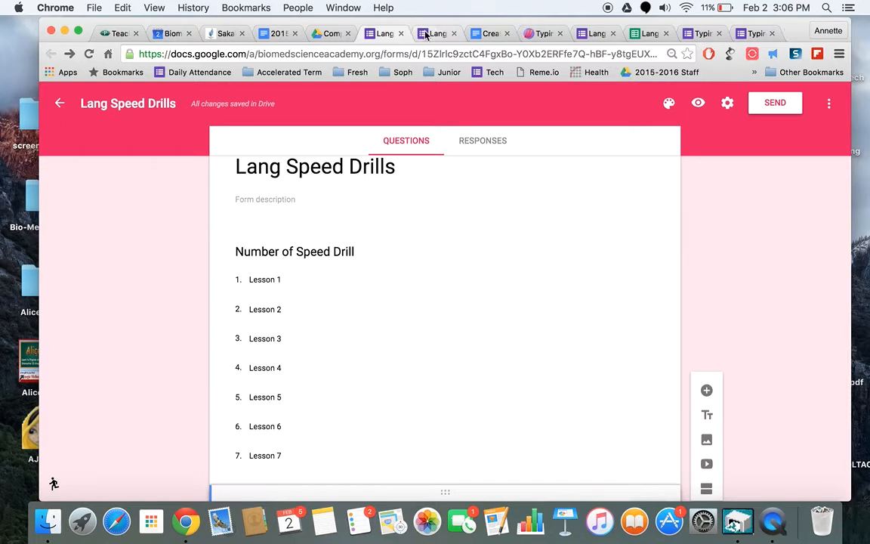
{"action": "left_click", "coordinate": [423, 34]}
{"action": "left_click", "coordinate": [308, 298]}
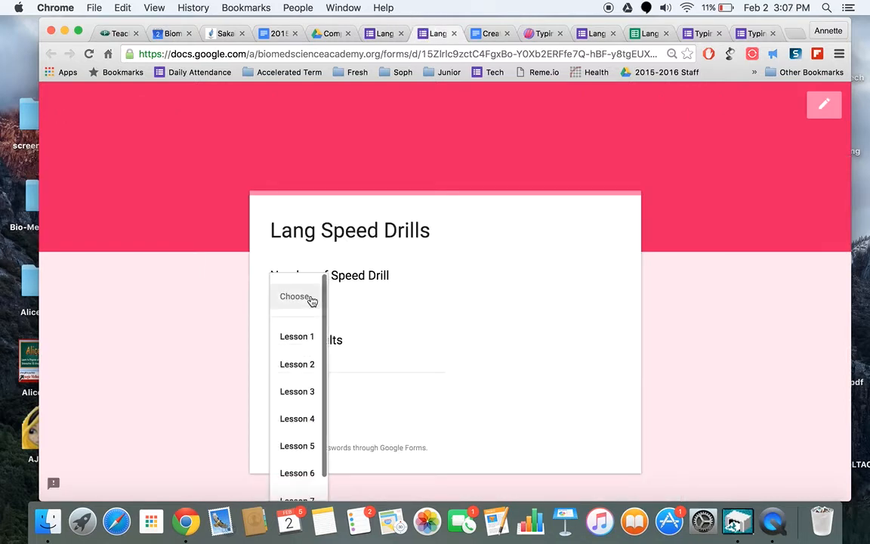
{"action": "left_click", "coordinate": [313, 336]}
{"action": "left_click", "coordinate": [316, 363]}
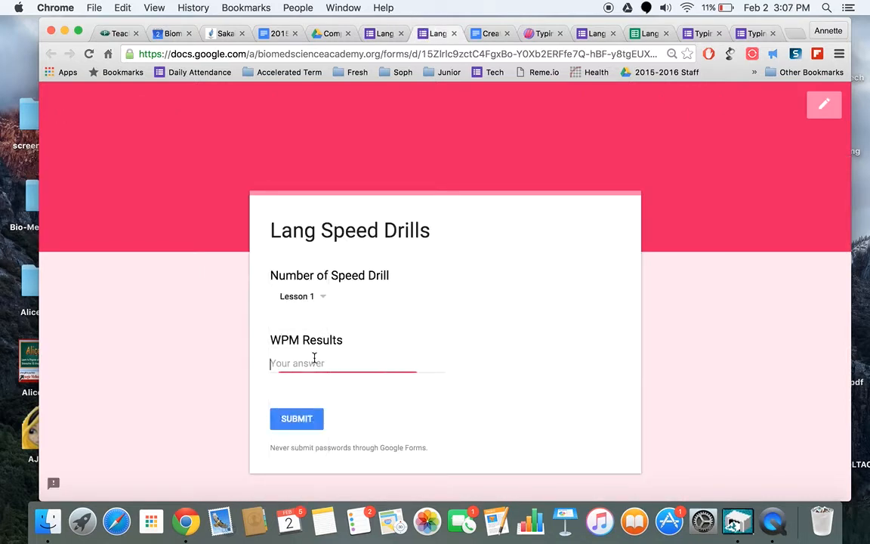
{"action": "type", "text": "44"}
{"action": "scroll", "coordinate": [383, 407], "scroll_direction": "down", "scroll_amount": 2}
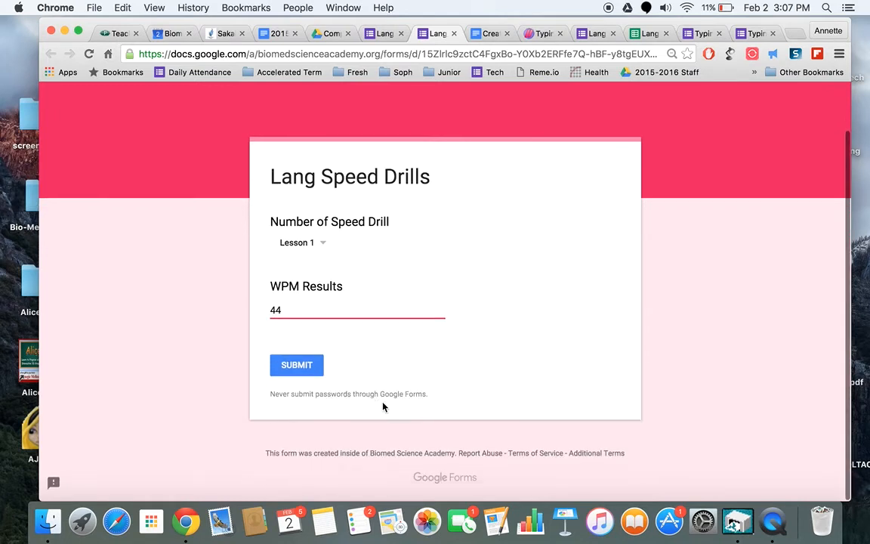
Submit the filled-in Lesson 1 response, and submit another one for Lesson 2 with 45 as WPM Results
{"action": "left_click", "coordinate": [298, 367]}
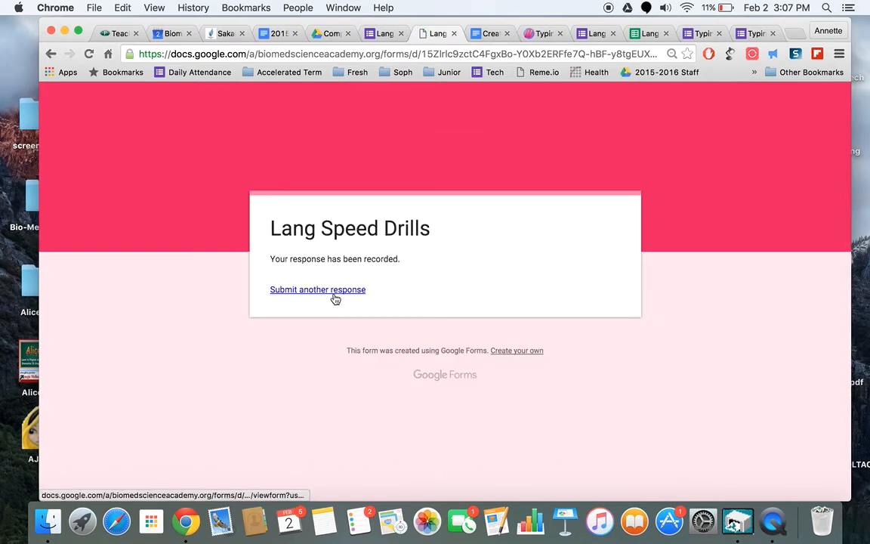
{"action": "left_click", "coordinate": [336, 297]}
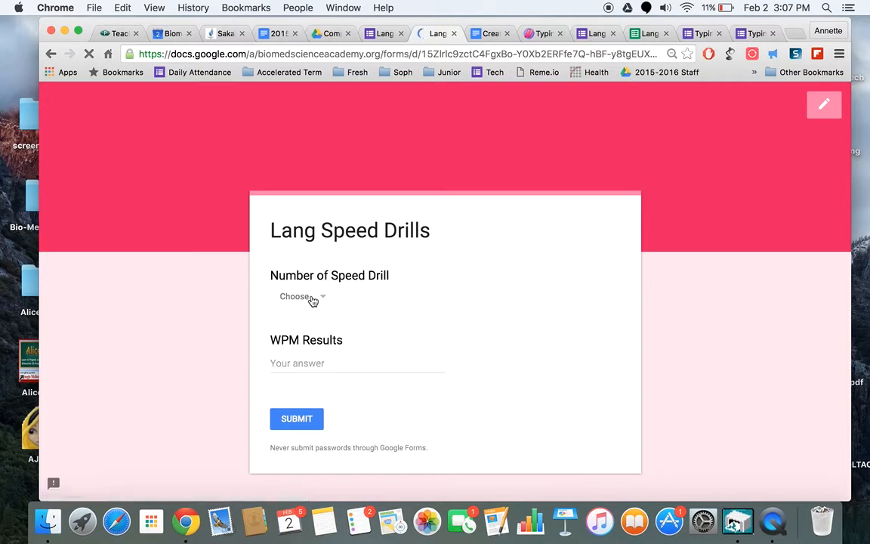
{"action": "left_click", "coordinate": [312, 300]}
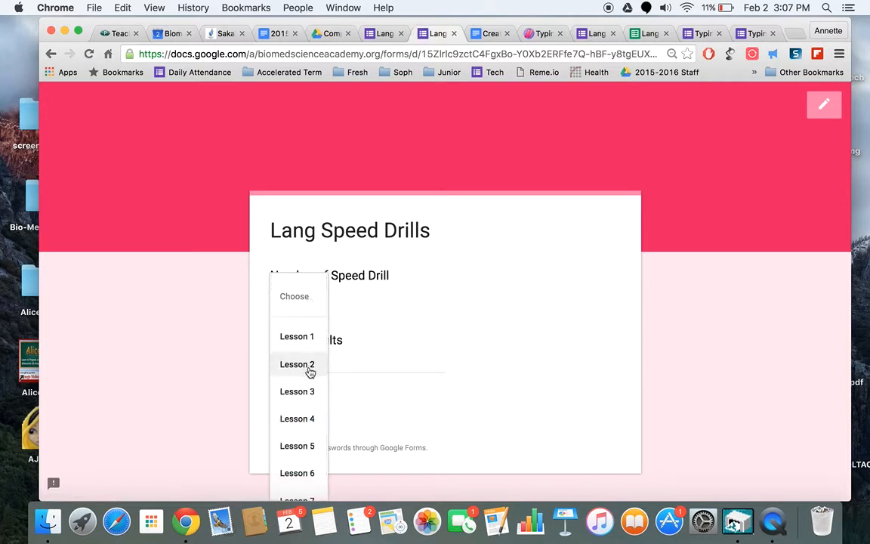
{"action": "left_click", "coordinate": [308, 365]}
{"action": "left_click", "coordinate": [311, 365]}
{"action": "type", "text": "45"}
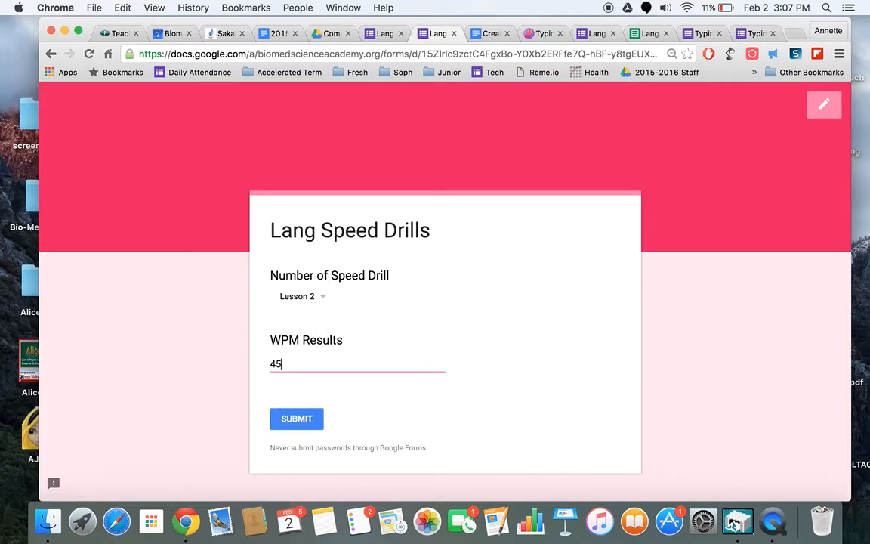
{"action": "left_click", "coordinate": [320, 419]}
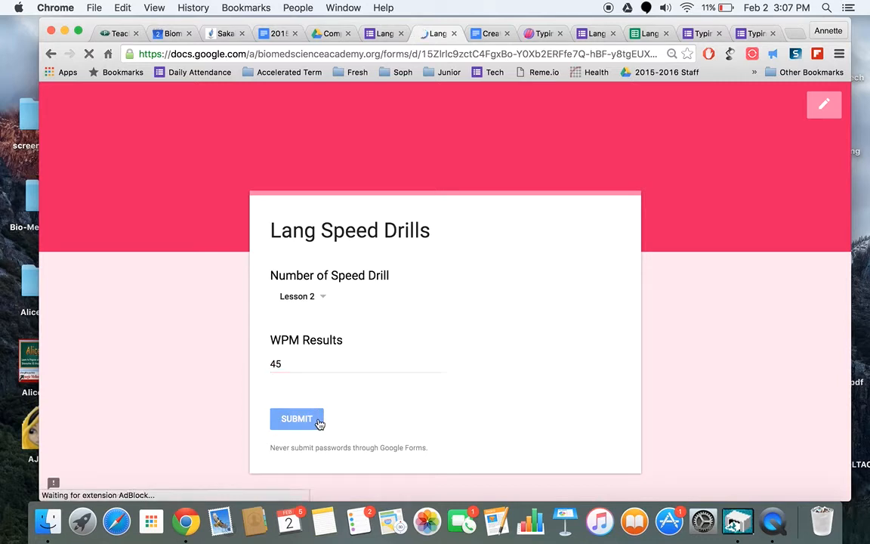
Submit a further response to the Lang Speed Drills form for Lesson 3 with 50 as WPM Results
{"action": "left_click", "coordinate": [317, 289]}
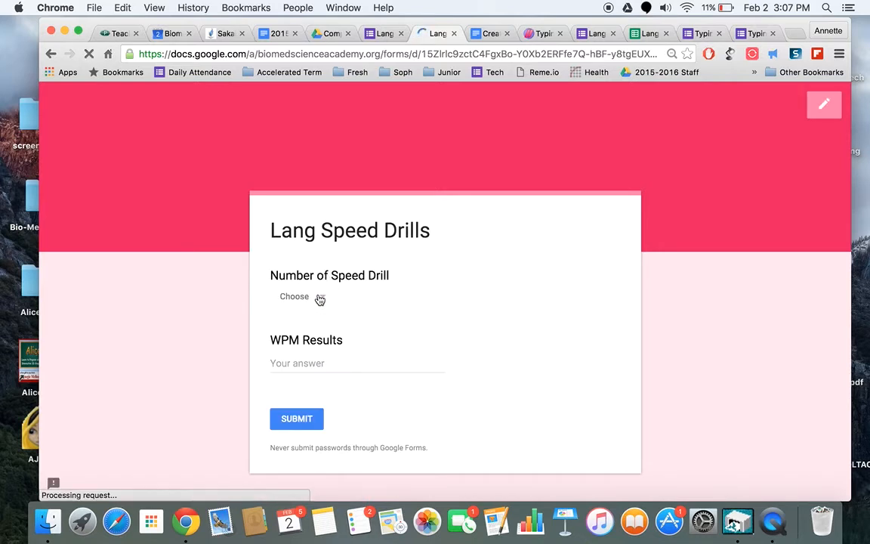
{"action": "left_click", "coordinate": [320, 297]}
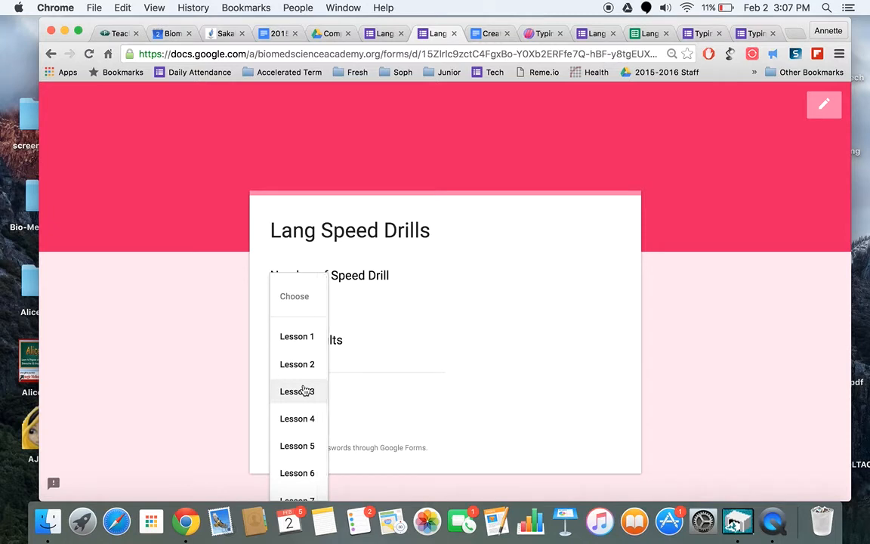
{"action": "left_click", "coordinate": [304, 390]}
{"action": "left_click", "coordinate": [321, 362]}
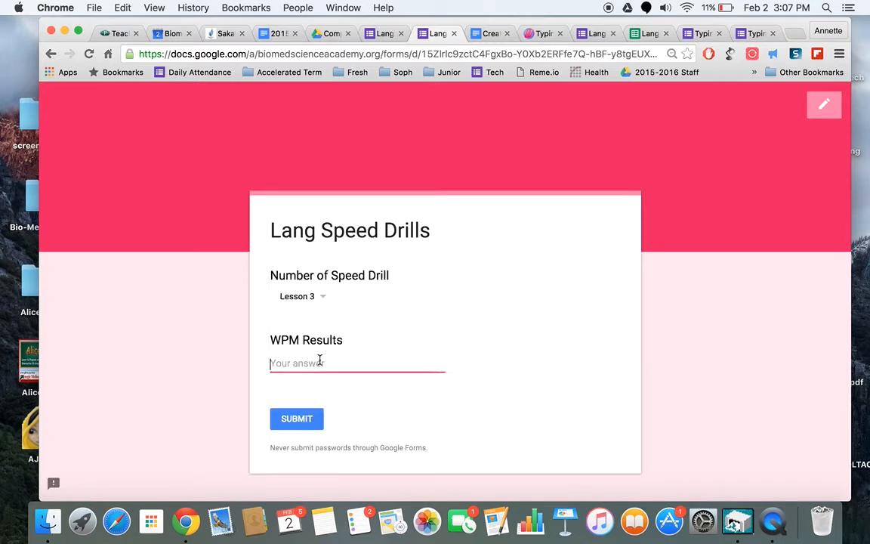
{"action": "type", "text": "50"}
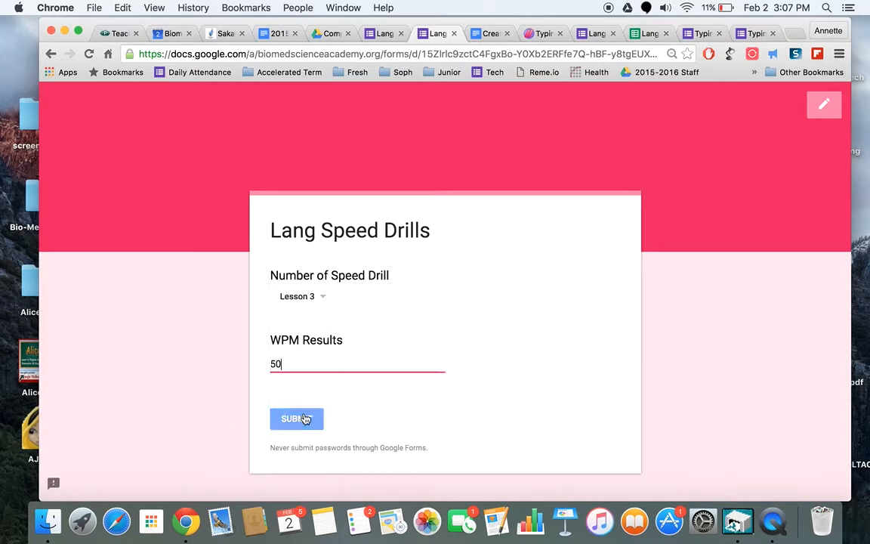
{"action": "left_click", "coordinate": [300, 418]}
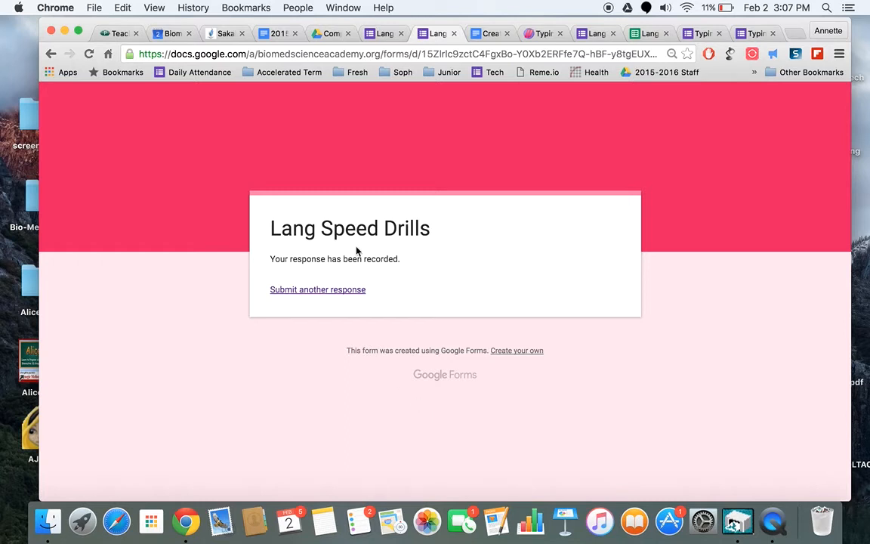
Review the collected responses in the form editor and create a new spreadsheet for them named "Lang Speed Drills (Responses)"
{"action": "left_click", "coordinate": [385, 36]}
{"action": "scroll", "coordinate": [460, 219], "scroll_direction": "up", "scroll_amount": 2}
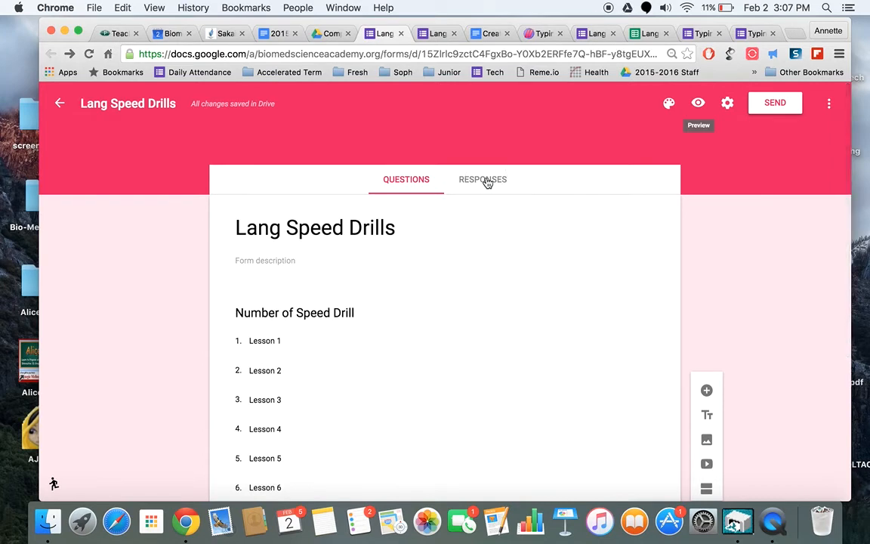
{"action": "left_click", "coordinate": [487, 183]}
{"action": "scroll", "coordinate": [478, 338], "scroll_direction": "down", "scroll_amount": 3}
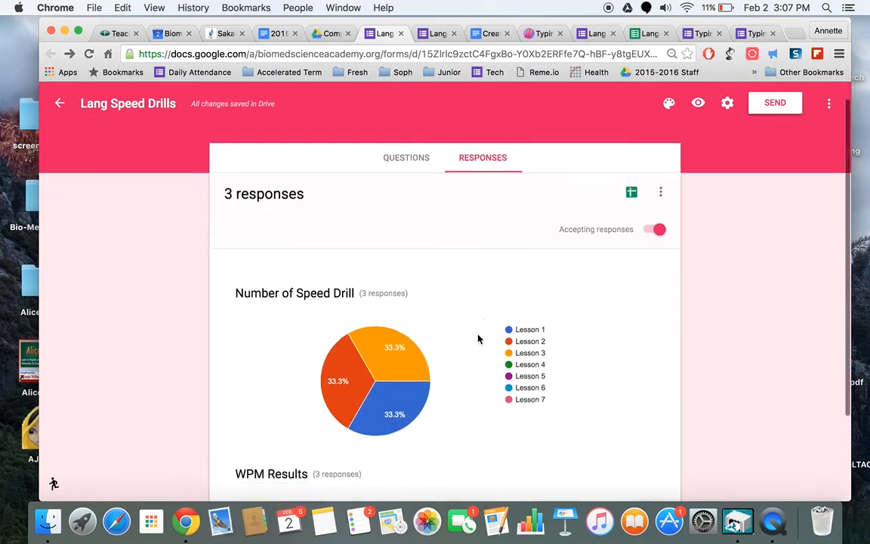
{"action": "scroll", "coordinate": [504, 332], "scroll_direction": "up", "scroll_amount": 2}
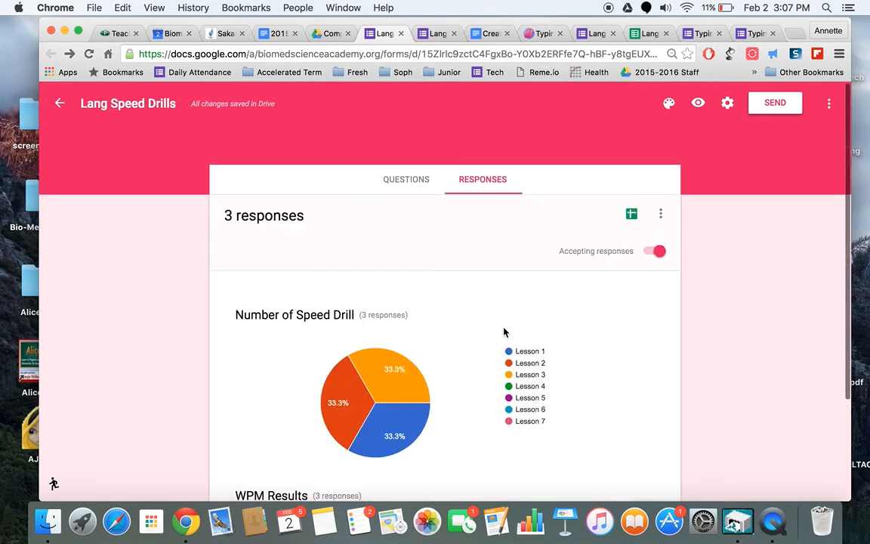
{"action": "scroll", "coordinate": [503, 332], "scroll_direction": "down", "scroll_amount": 3}
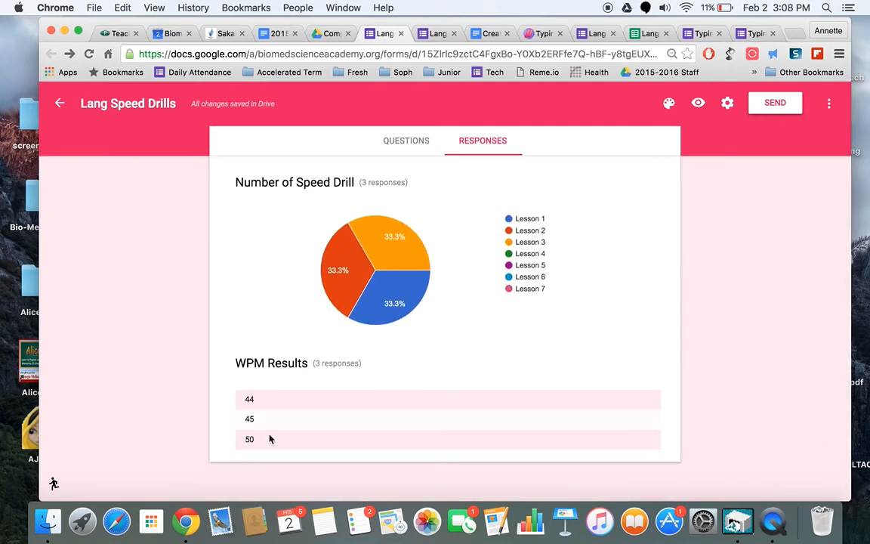
{"action": "scroll", "coordinate": [265, 430], "scroll_direction": "up", "scroll_amount": 4}
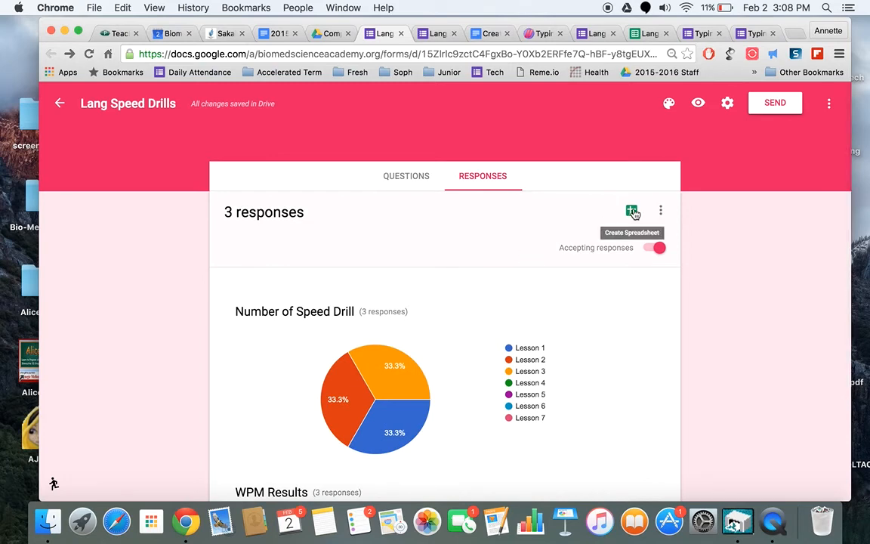
{"action": "left_click", "coordinate": [632, 212]}
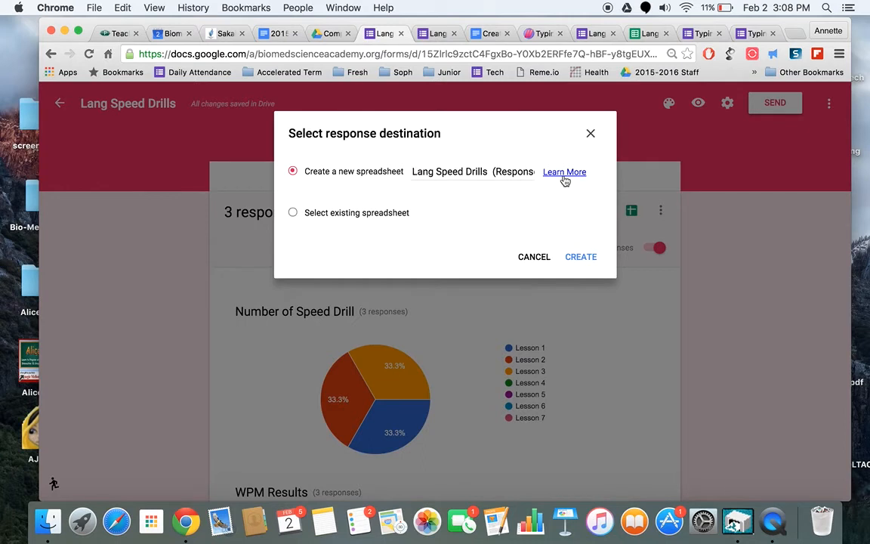
{"action": "left_click", "coordinate": [580, 257]}
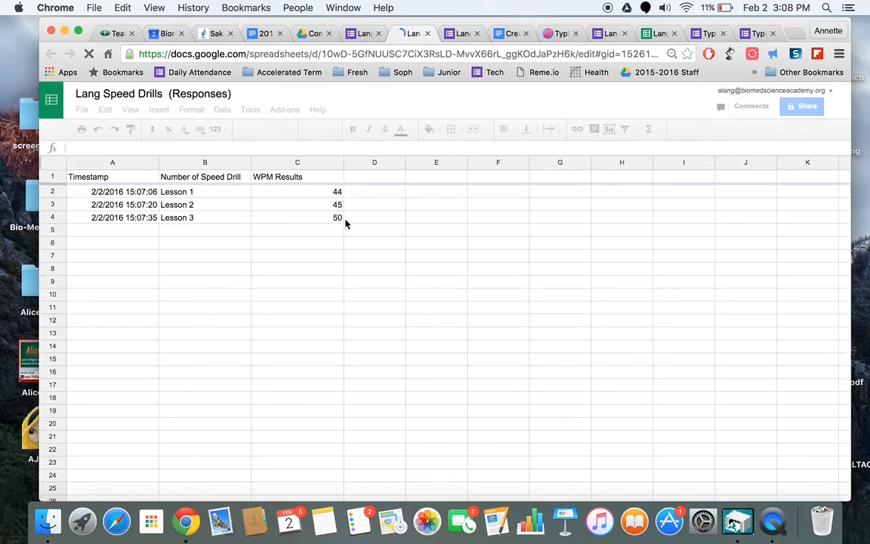
Select the lesson numbers and their WPM results in cells B2:C4 of the response spreadsheet
{"action": "left_click", "coordinate": [215, 192]}
{"action": "left_click_drag", "start_coordinate": [215, 191], "coordinate": [301, 227]}
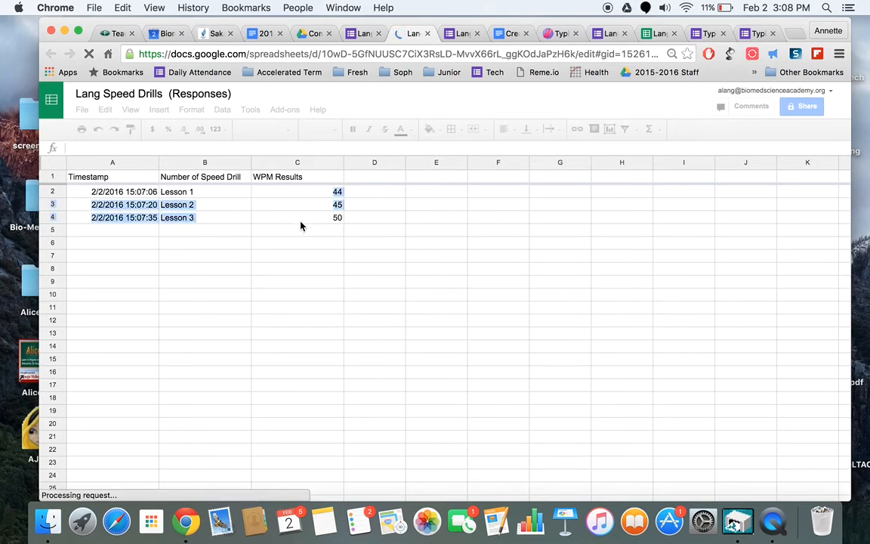
{"action": "left_click", "coordinate": [225, 198]}
{"action": "left_click_drag", "start_coordinate": [233, 194], "coordinate": [310, 218]}
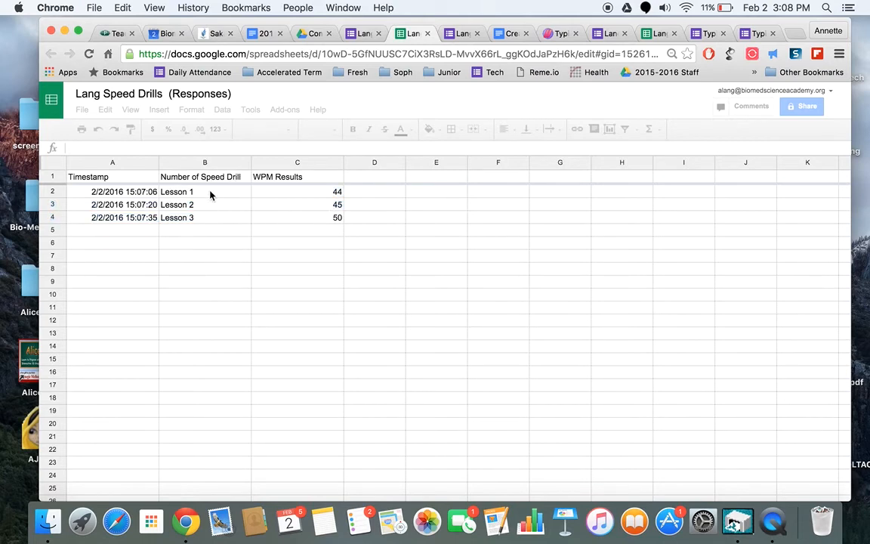
{"action": "left_click_drag", "start_coordinate": [210, 192], "coordinate": [304, 227]}
{"action": "left_click", "coordinate": [200, 294]}
{"action": "left_click_drag", "start_coordinate": [230, 194], "coordinate": [278, 213]}
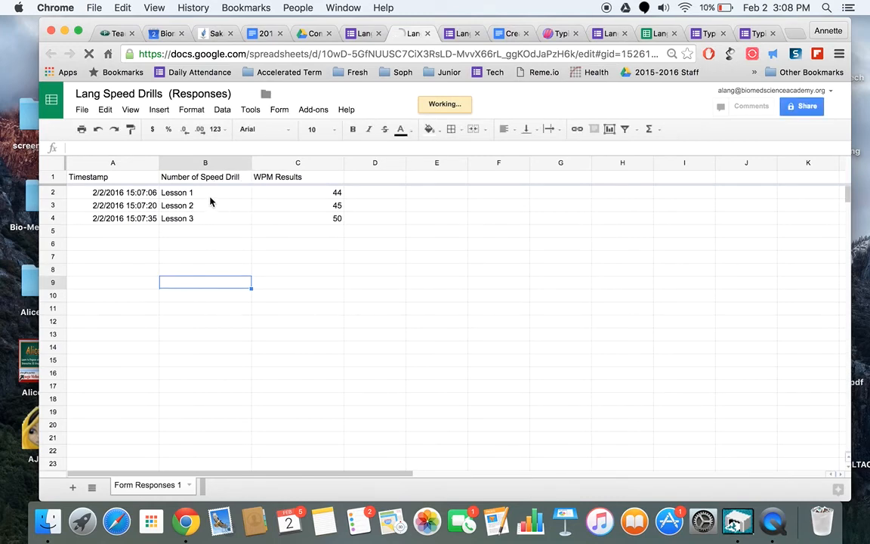
{"action": "left_click_drag", "start_coordinate": [210, 193], "coordinate": [301, 223]}
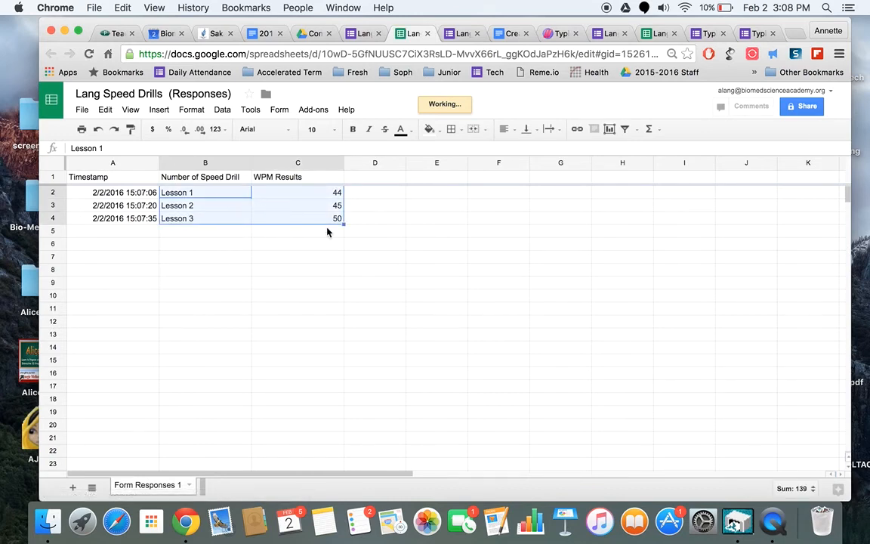
Insert a line chart of the selected lesson results and move it beside the data, across columns E to J
{"action": "left_click", "coordinate": [157, 110]}
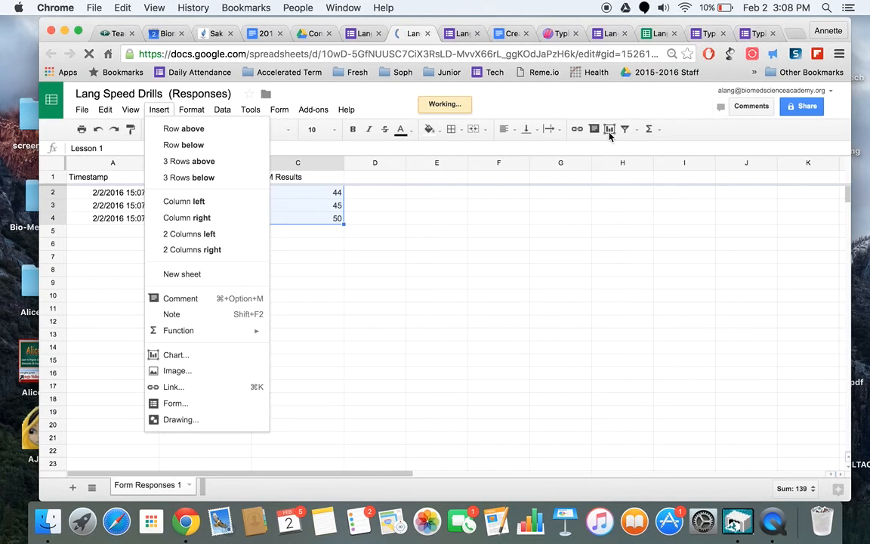
{"action": "left_click", "coordinate": [167, 355]}
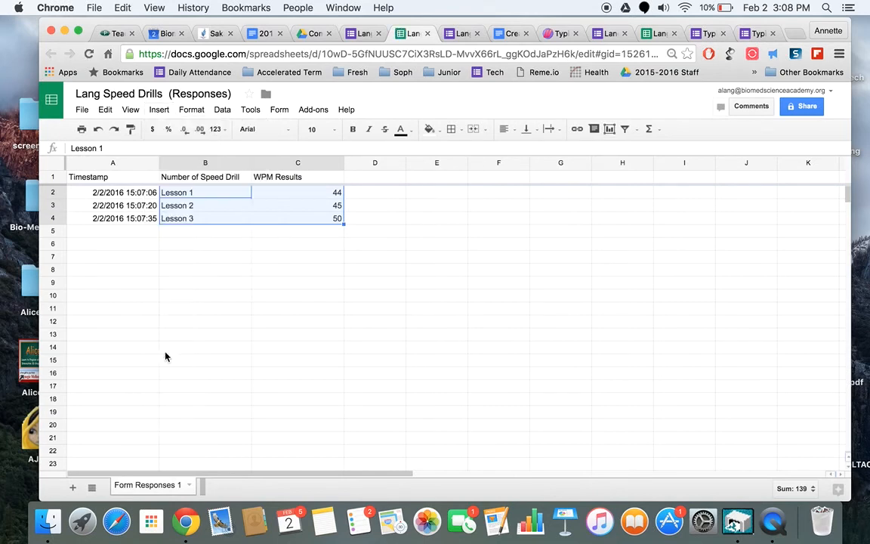
{"action": "left_click", "coordinate": [159, 110]}
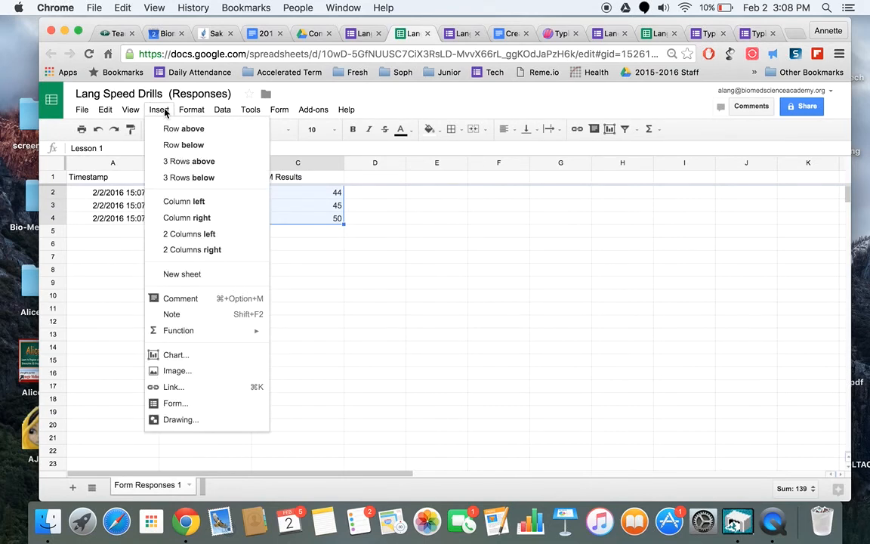
{"action": "left_click", "coordinate": [167, 355]}
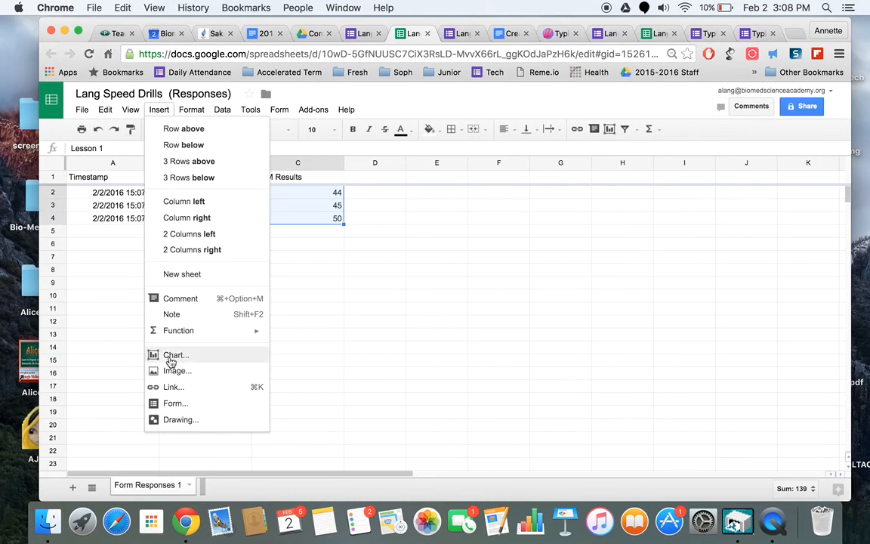
{"action": "left_click", "coordinate": [170, 356]}
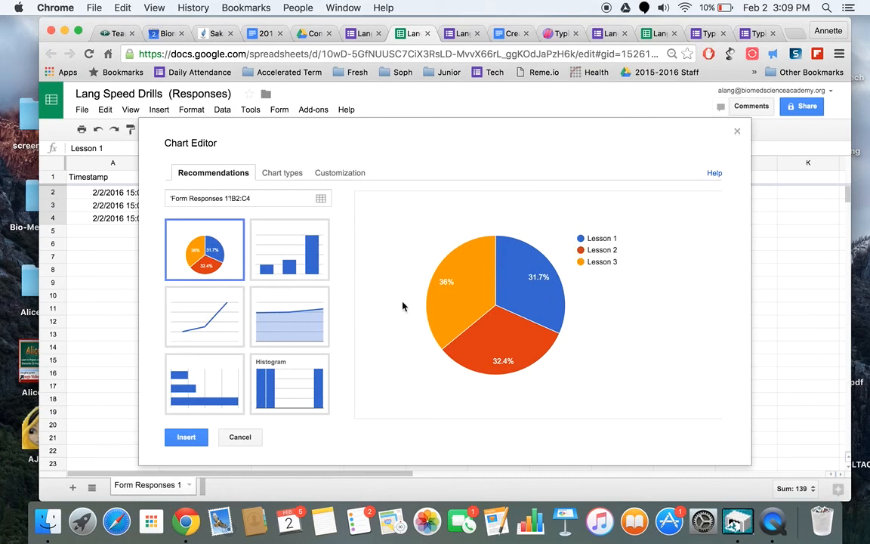
{"action": "left_click", "coordinate": [301, 260]}
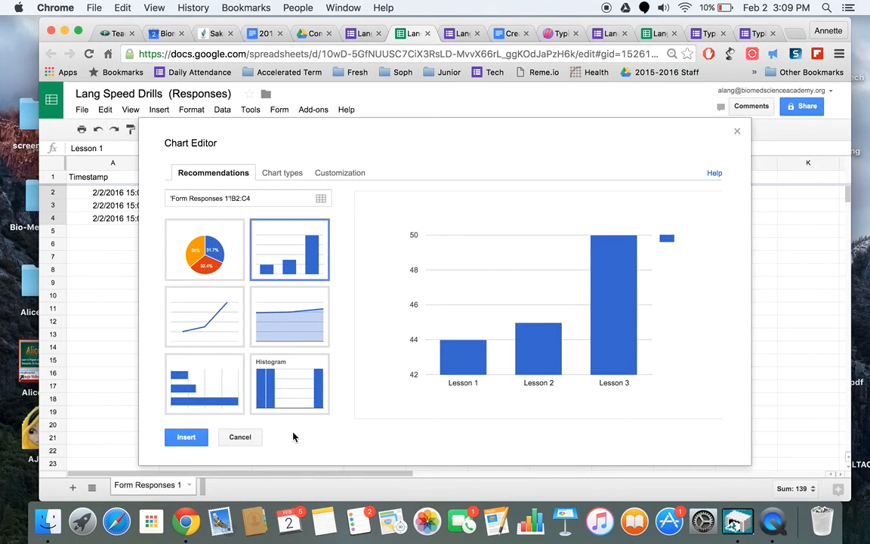
{"action": "left_click", "coordinate": [218, 329]}
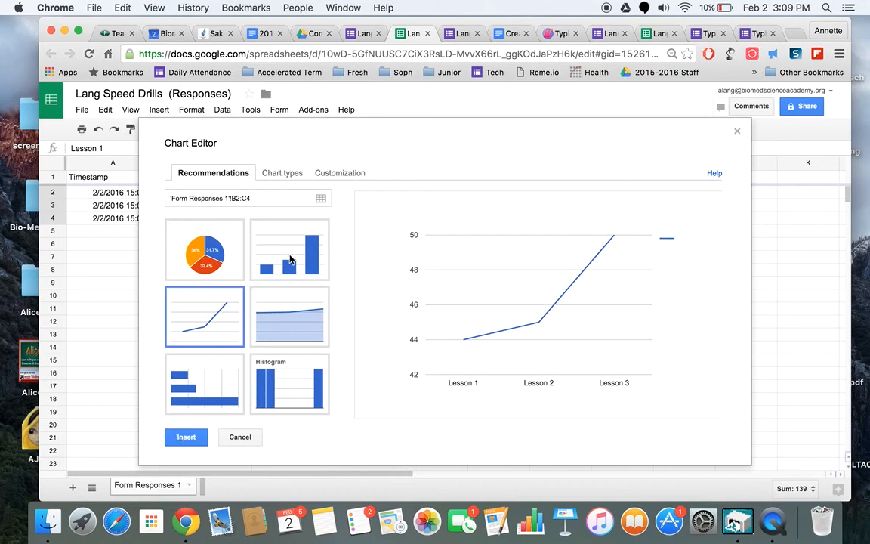
{"action": "left_click", "coordinate": [185, 437]}
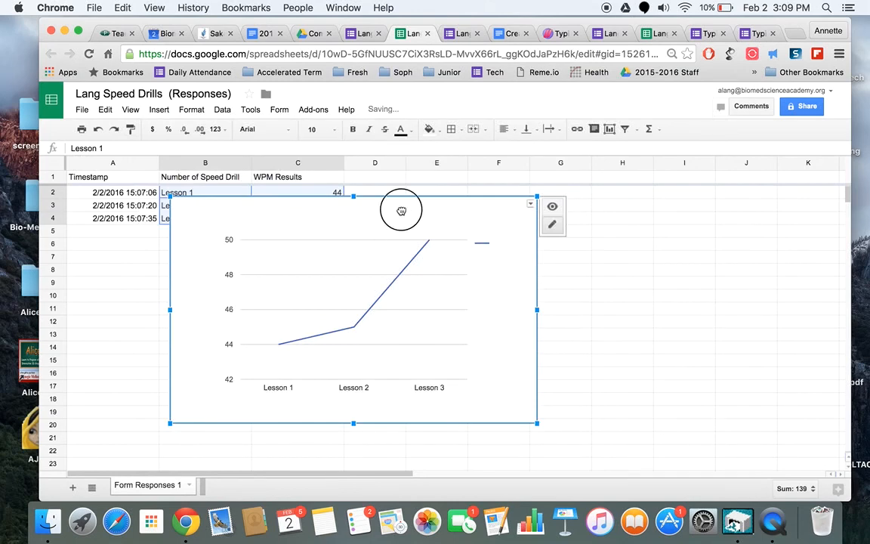
{"action": "left_click_drag", "start_coordinate": [401, 208], "coordinate": [609, 207]}
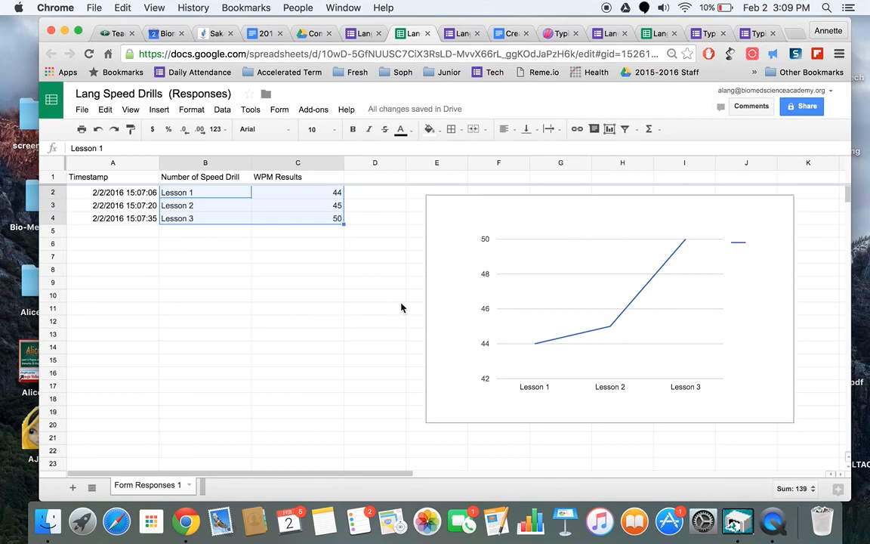
Look at the spreadsheet's sharing options and close them without adding anyone
{"action": "left_click", "coordinate": [803, 109]}
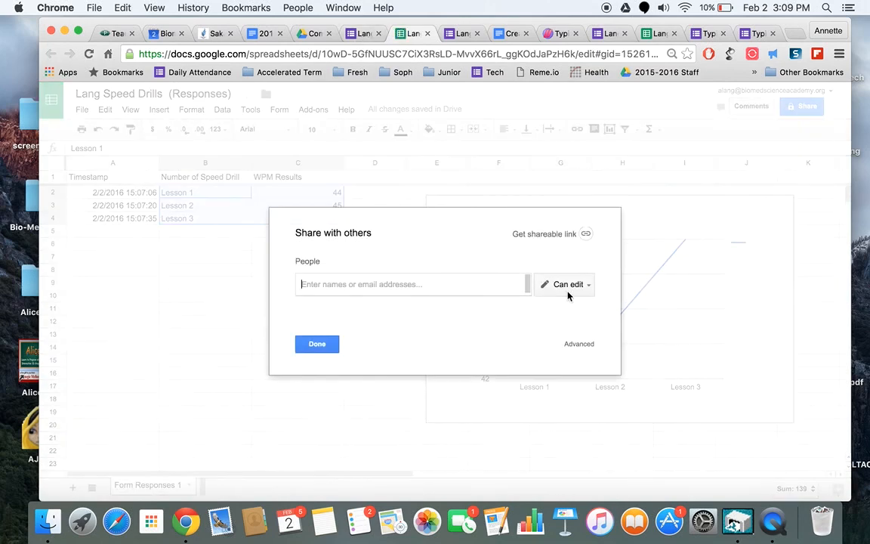
{"action": "left_click", "coordinate": [317, 348]}
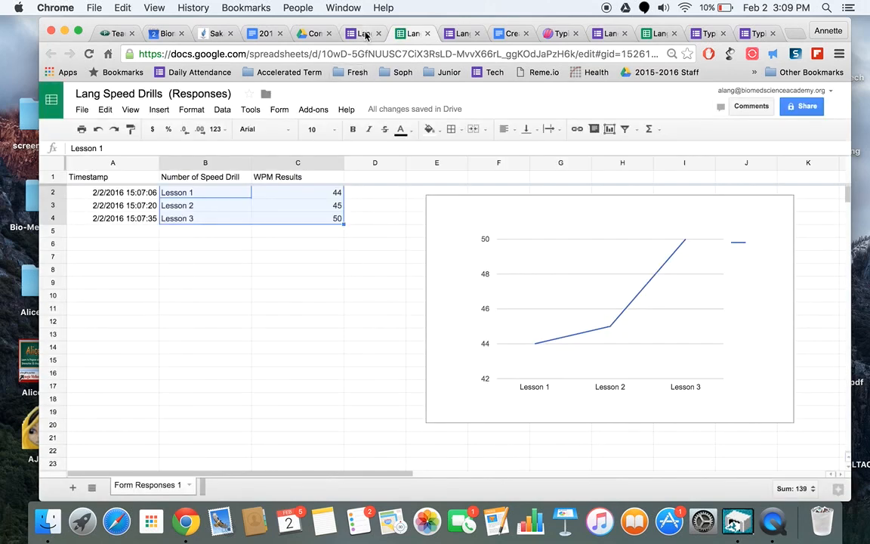
Return to the Lang Speed Drills form editor and go to the Forms home page
{"action": "left_click", "coordinate": [365, 35]}
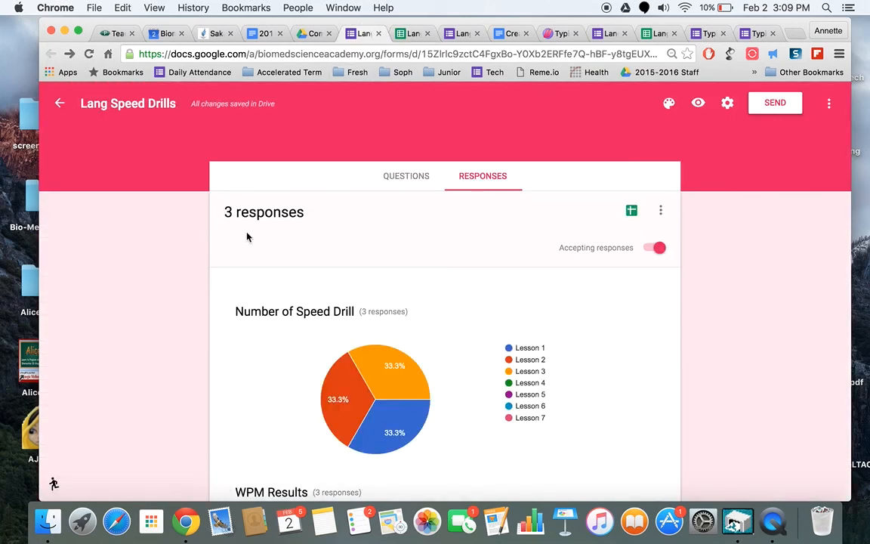
{"action": "left_click", "coordinate": [60, 104]}
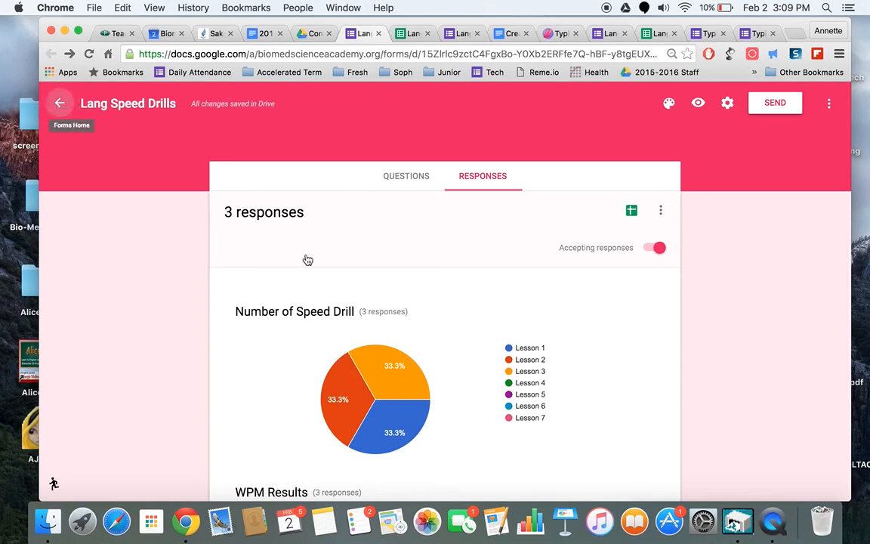